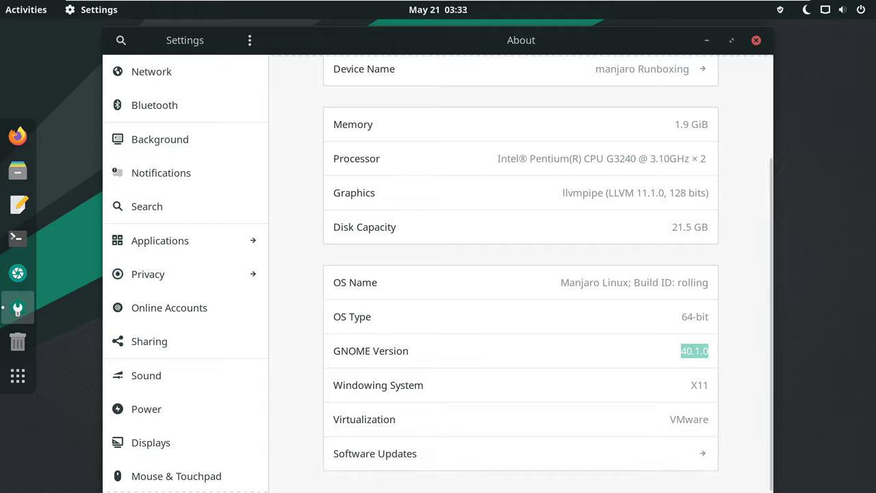
Step: Open the package manager from the system update indicator
click(780, 10)
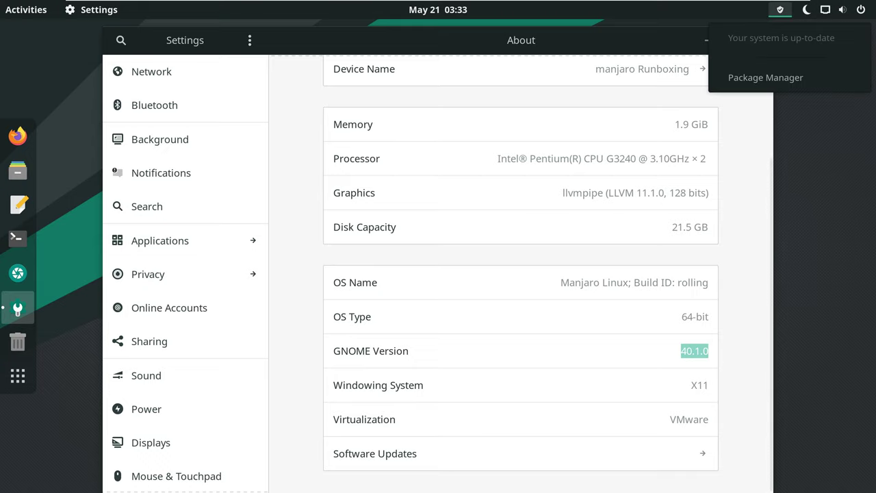
click(831, 10)
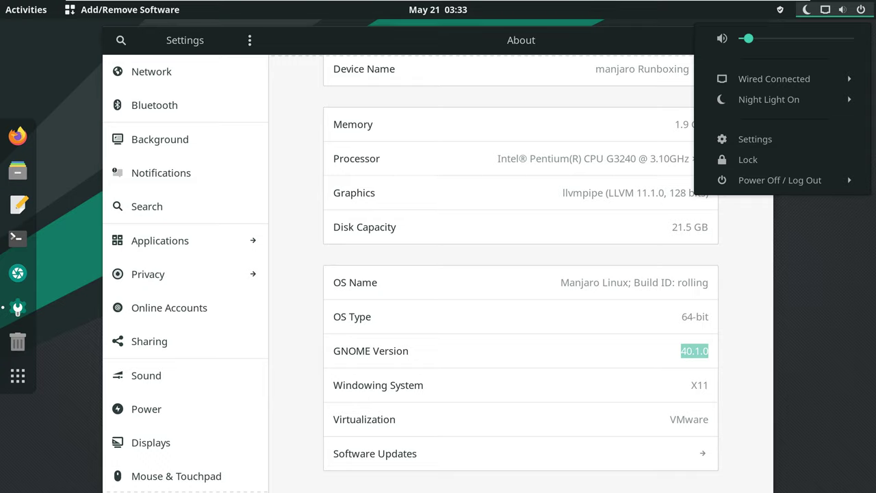
key(Escape)
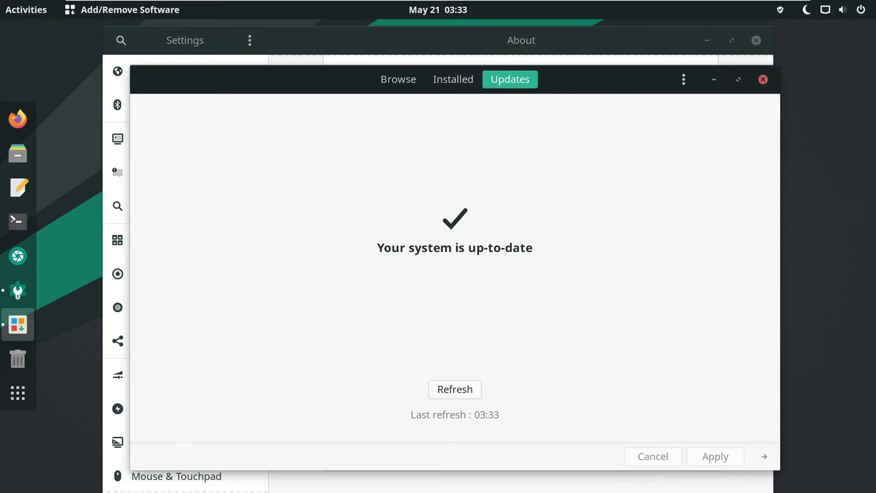
Step: Look through the featured applications that the package manager offers for browsing
click(453, 79)
click(398, 79)
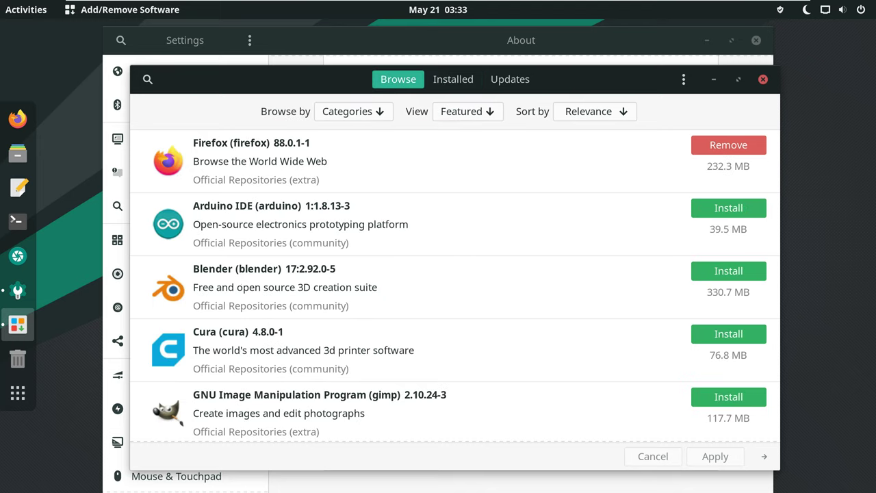
scroll(452, 164, down, 10)
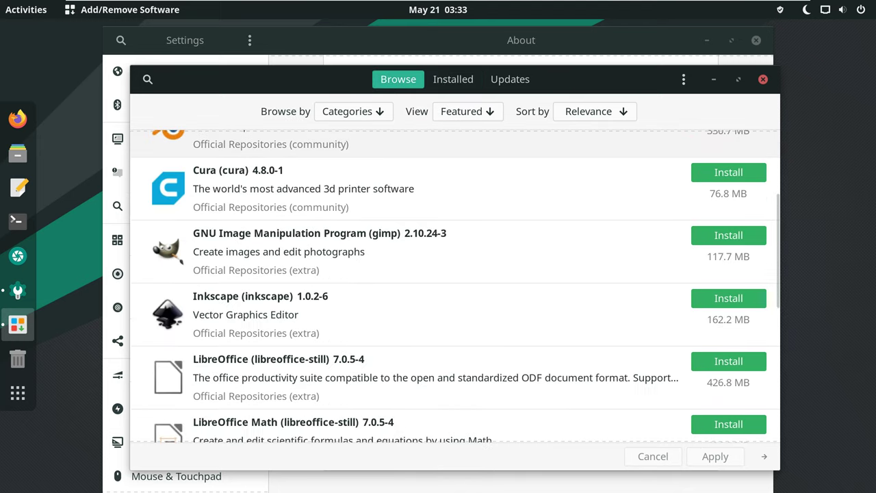
scroll(451, 286, down, 2)
scroll(451, 286, up, 5)
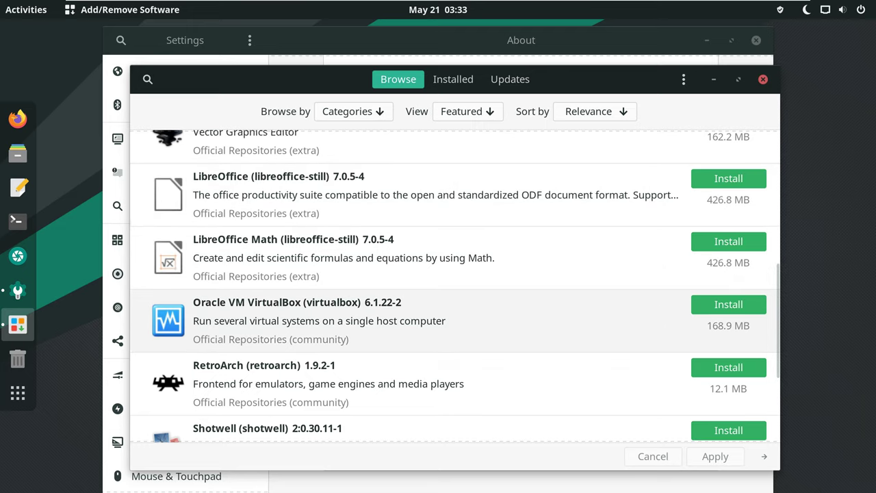
scroll(451, 294, down, 5)
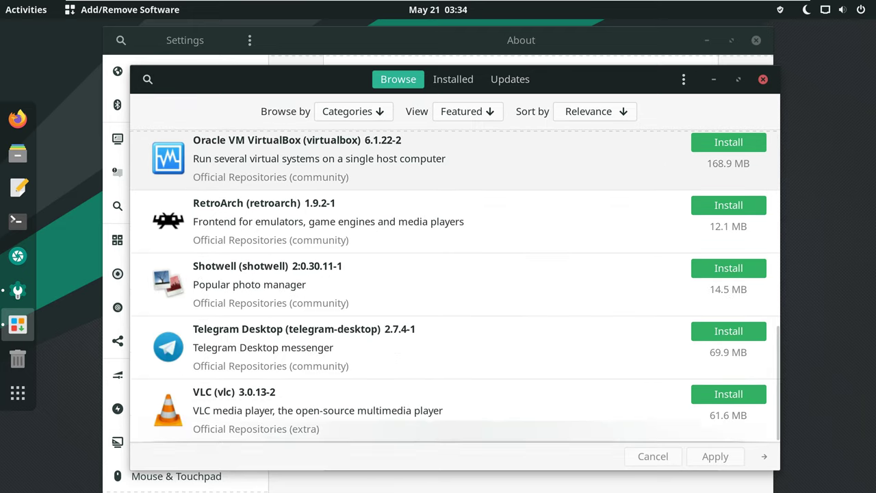
Step: Close the Add/Remove Software and Settings windows, and check the desktop's context menu options
click(762, 79)
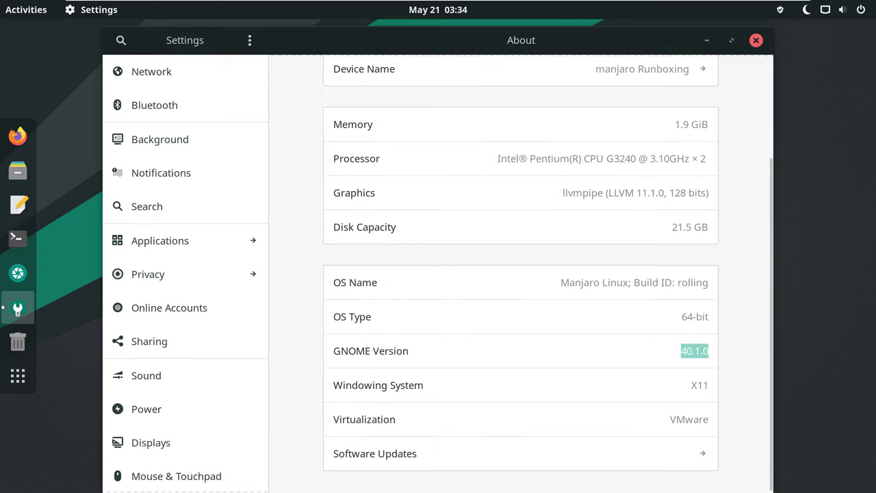
click(755, 39)
click(18, 153)
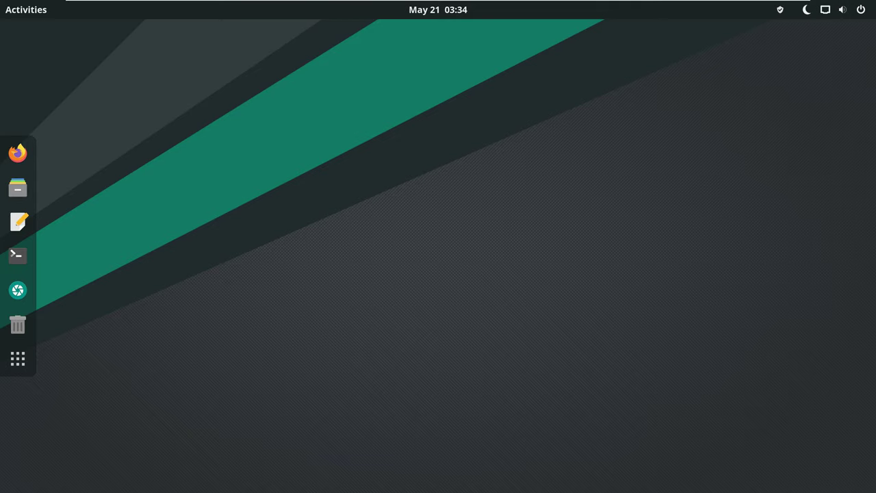
right_click(251, 183)
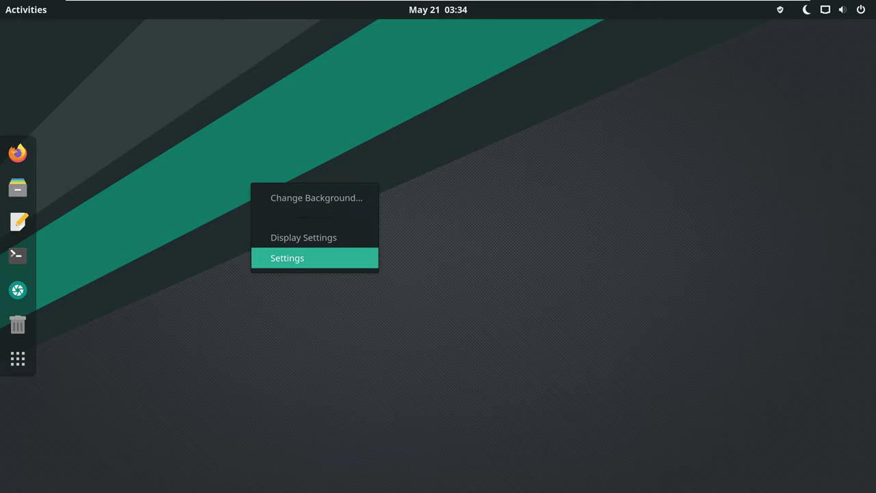
key(Escape)
Step: Show the application grid and look at the applications in the Office folder
click(18, 358)
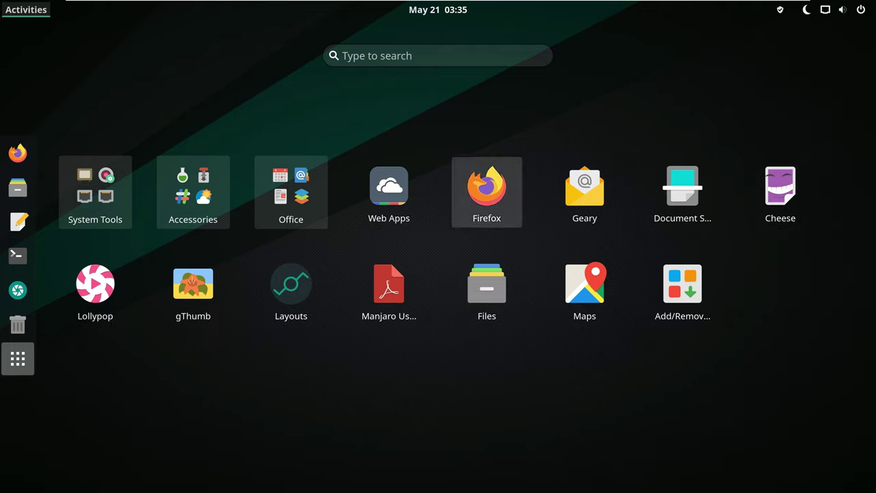
click(291, 191)
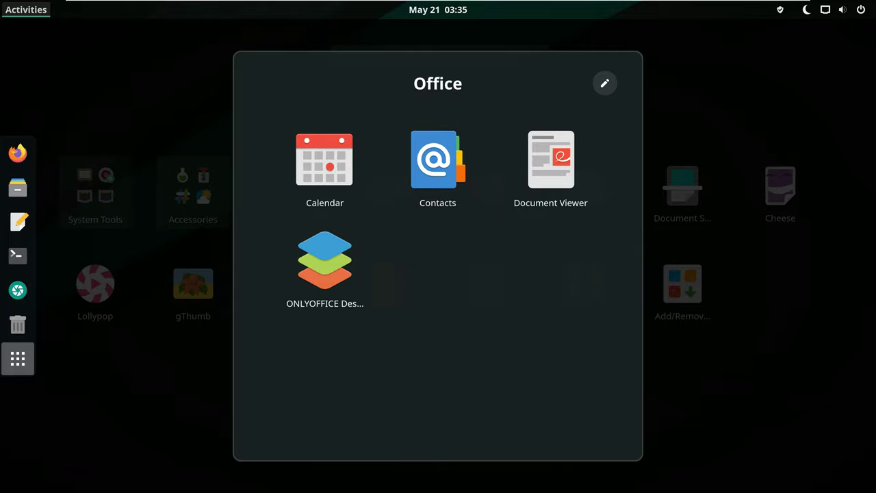
key(Escape)
Step: Look through all pages of applications in the Accessories folder
key(Left)
key(Return)
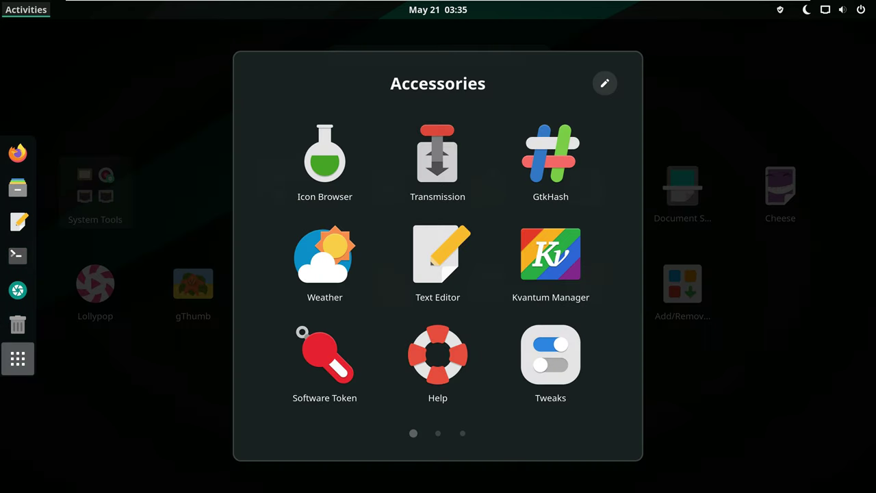
key(Right)
key(Right)
key(Right)
key(Right)
key(Right)
key(Right)
key(Right)
key(Right)
key(Right)
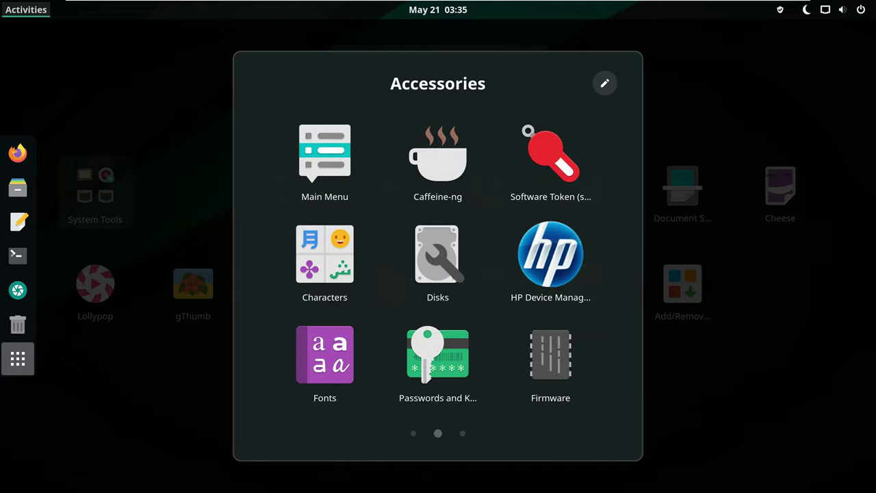
scroll(438, 260, down, 1)
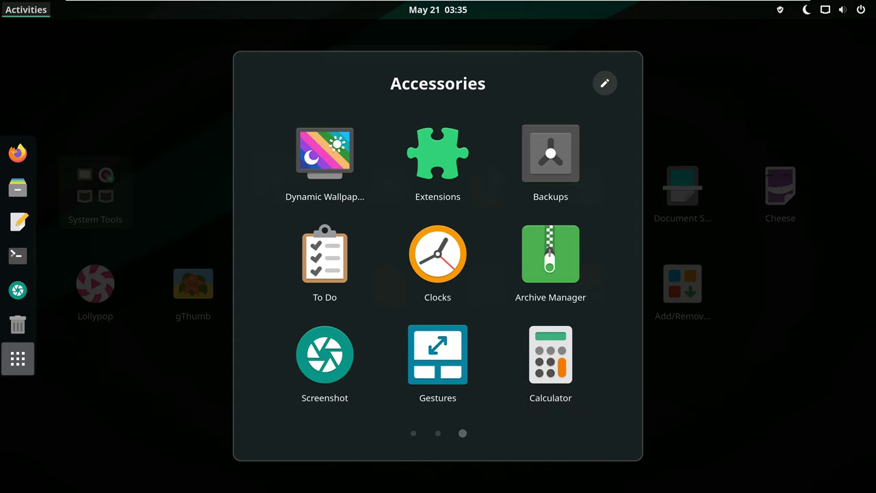
Step: Look through all pages of applications in the System Tools folder and leave the folder
key(Escape)
key(Left)
key(Return)
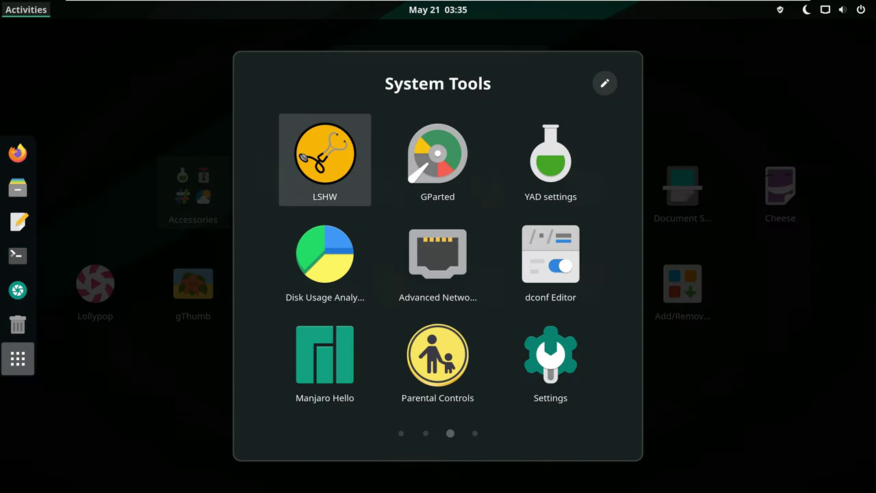
key(Right)
key(Right)
key(Down)
key(Left)
key(Left)
key(Down)
key(Right)
key(Right)
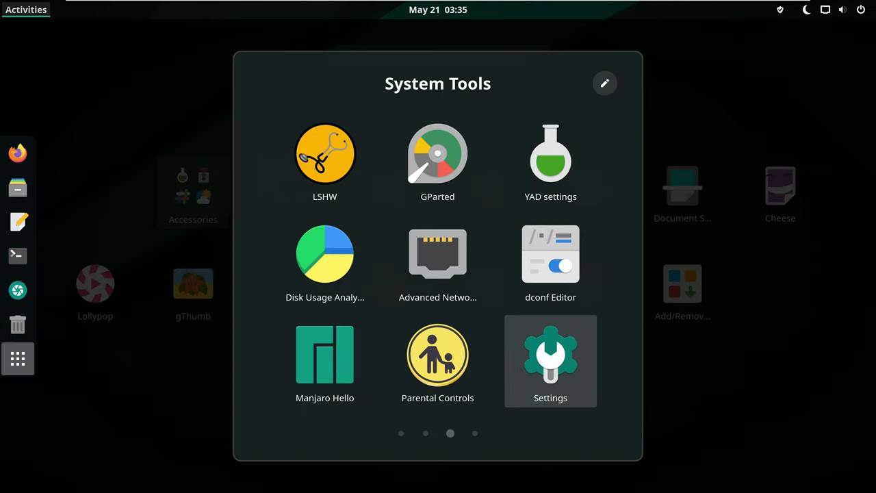
key(Left)
key(Page_Up)
key(Up)
key(Right)
key(Down)
key(Left)
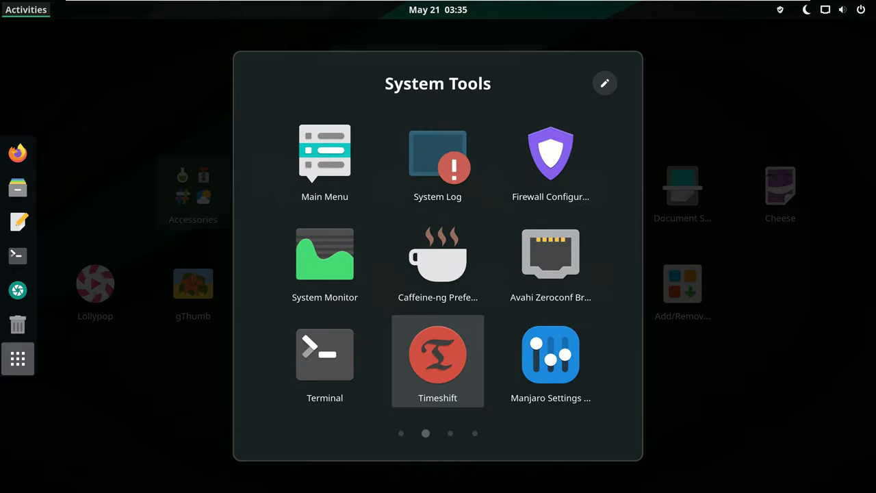
key(Page_Up)
key(Up)
key(Left)
key(Up)
key(Right)
key(Right)
key(Down)
key(Down)
key(Left)
key(Left)
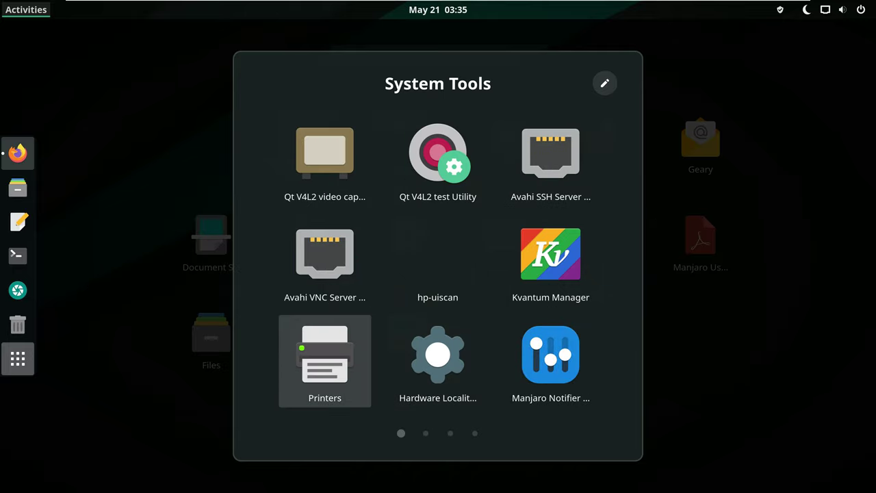
key(Page_Down)
key(Page_Down)
key(Page_Down)
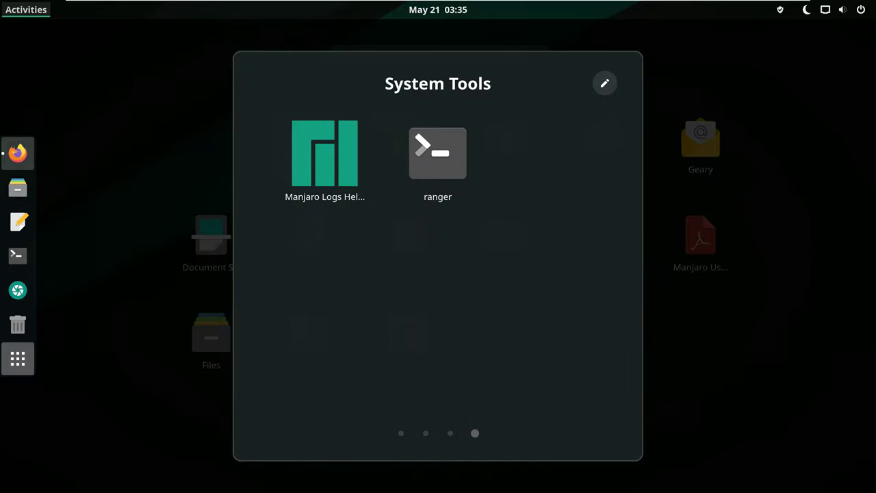
key(Right)
key(Escape)
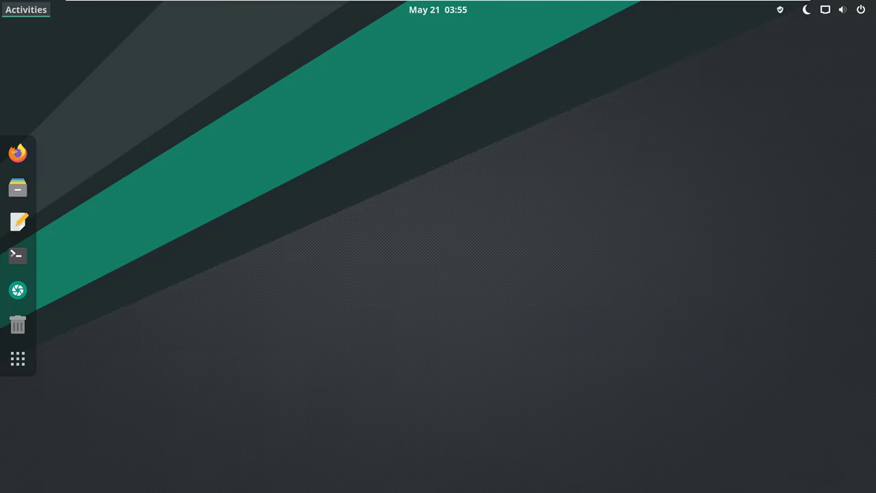
Step: Toggle the Activities overview on and off to examine its workspace layout, leaving it open
key(super)
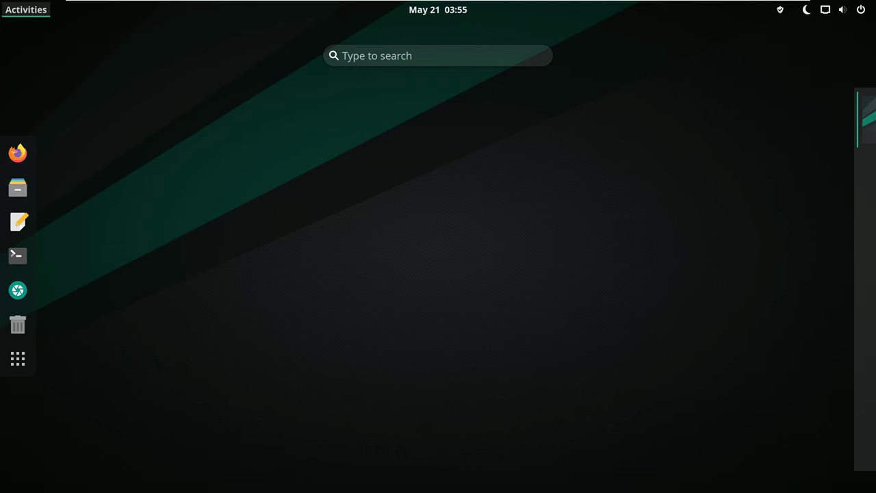
key(super)
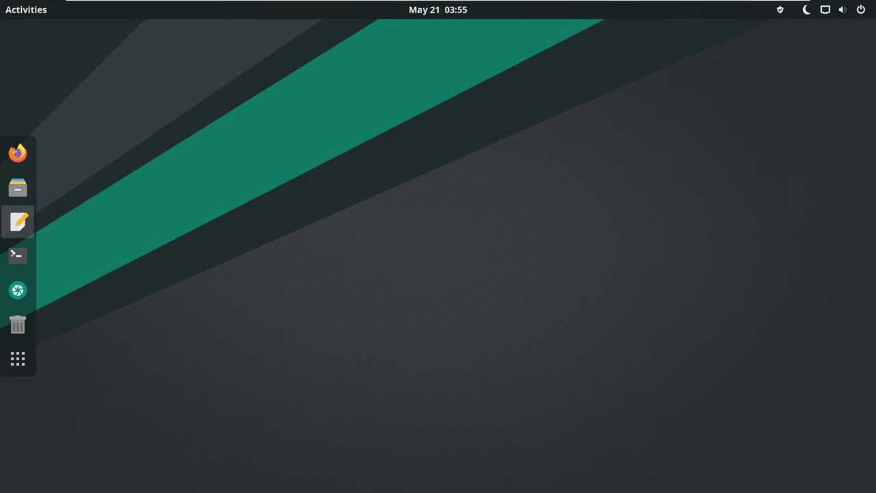
key(super)
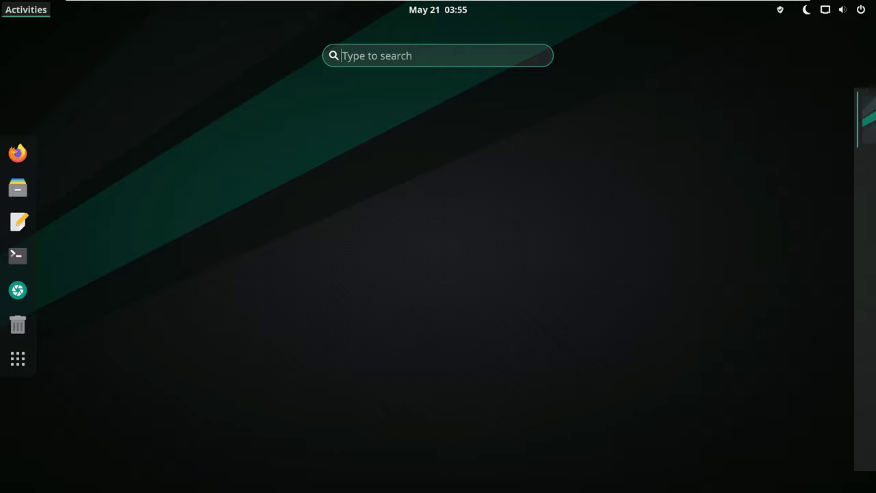
Step: Try the overview search with "ter" and "a", clearing each search term
text(ter)
key(BackSpace)
key(BackSpace)
key(BackSpace)
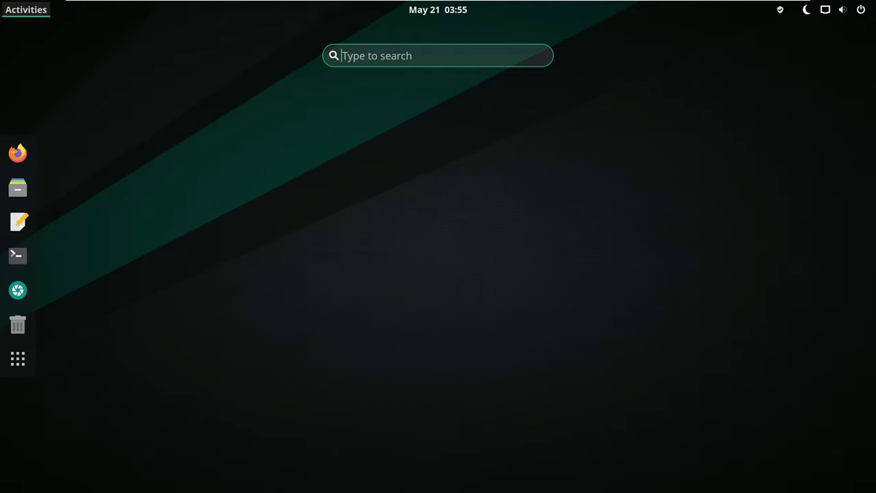
text(a)
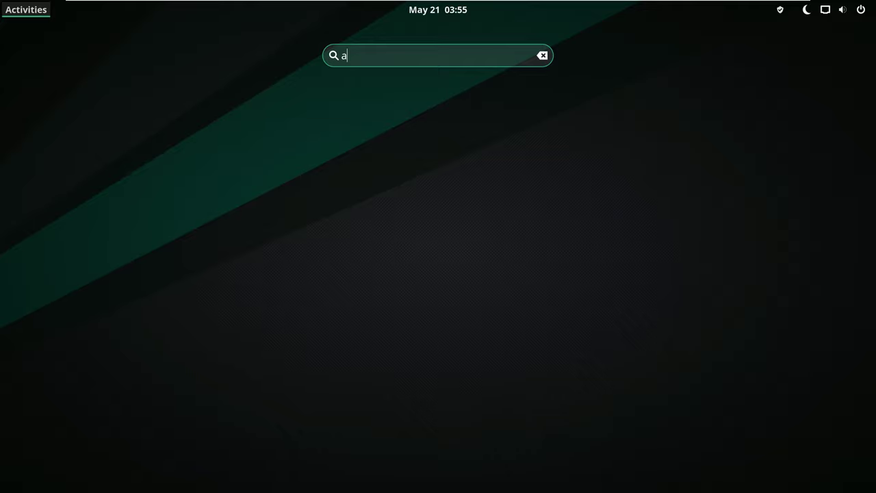
key(BackSpace)
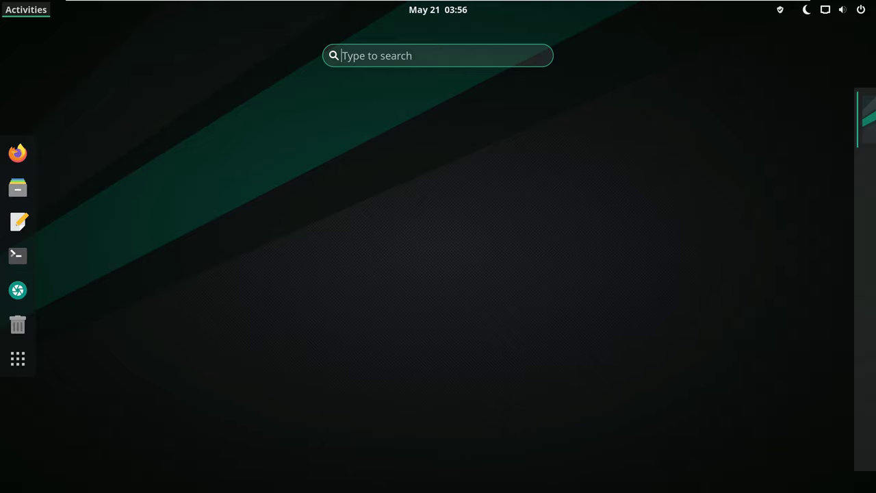
Step: Show the full application grid from the overview and return to the desktop
click(18, 359)
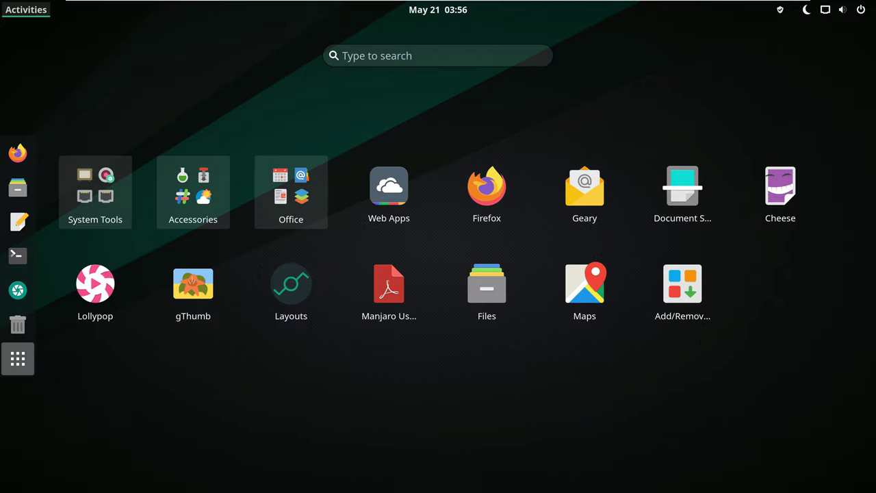
key(Escape)
key(Escape)
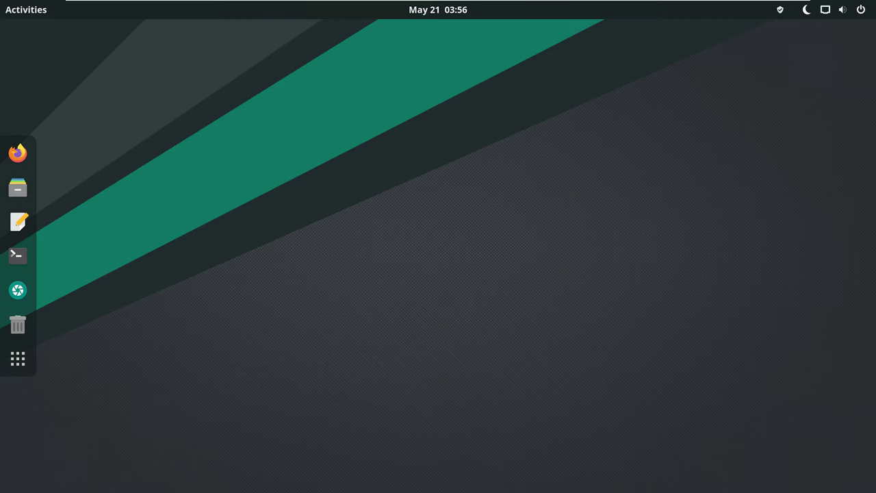
Step: Open the weather location selection from the date and notification area
click(438, 9)
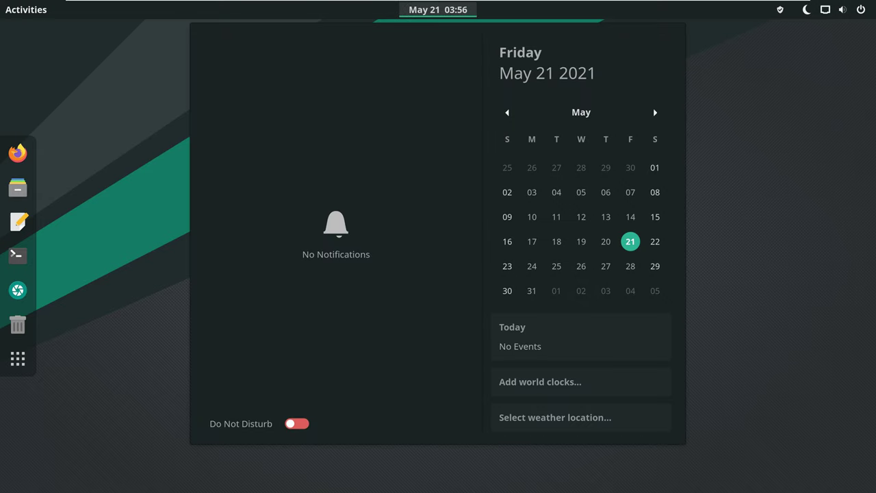
click(581, 417)
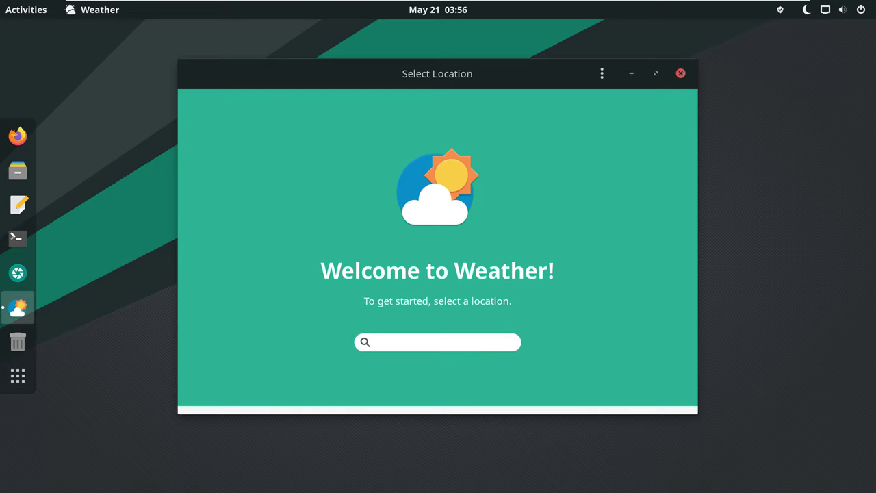
Step: Search the weather locations for "toluca lake los"
text(toluca)
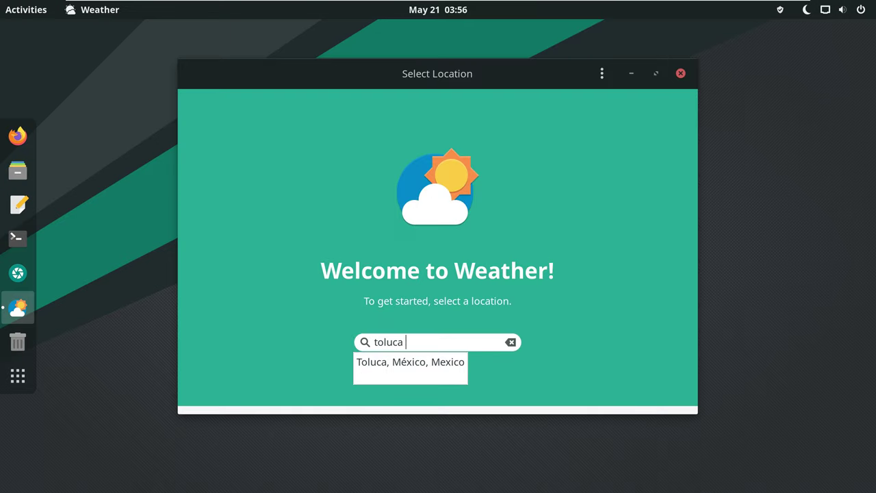
text( lake)
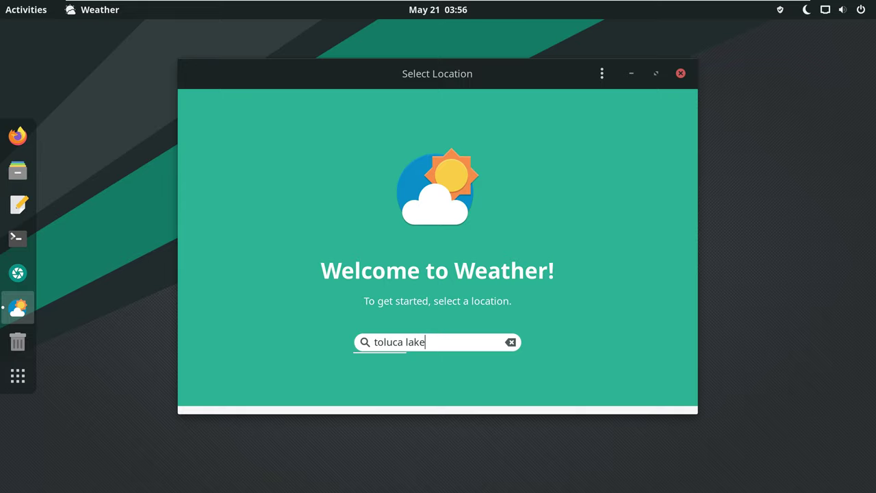
text( los)
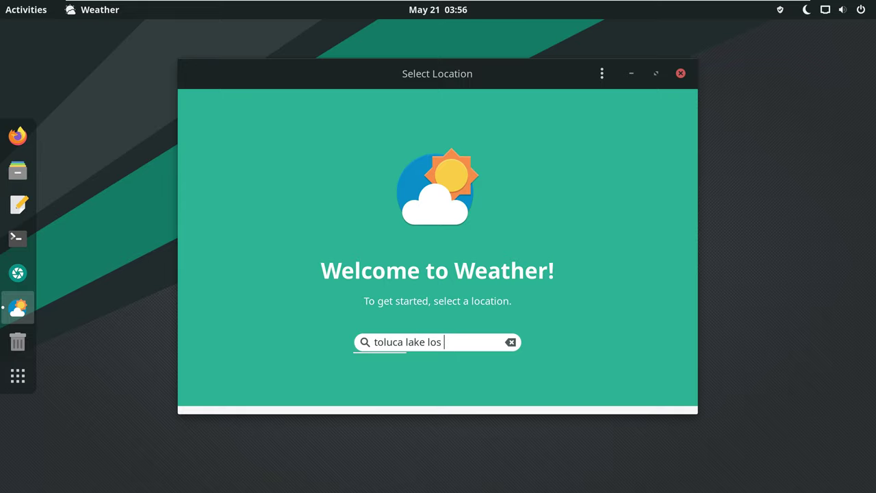
Step: Search the weather locations for "glendale galler" in place of the previous term
key(ctrl+a)
text(glenda)
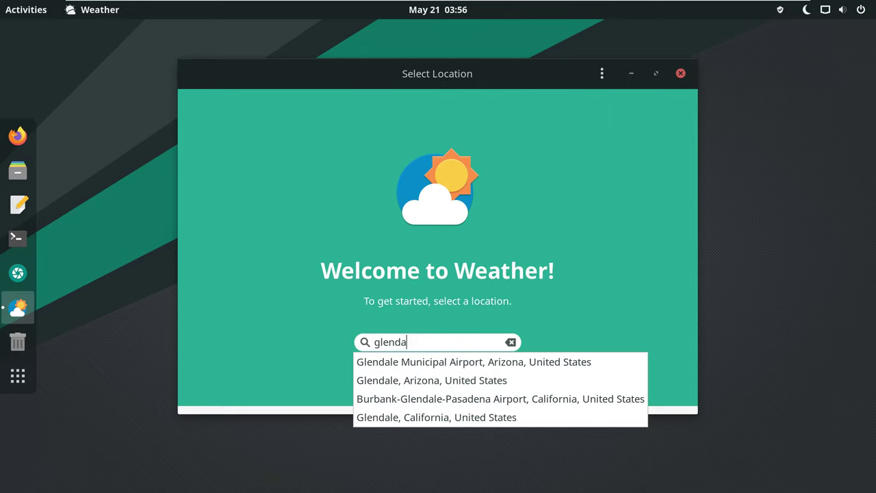
text(le galler)
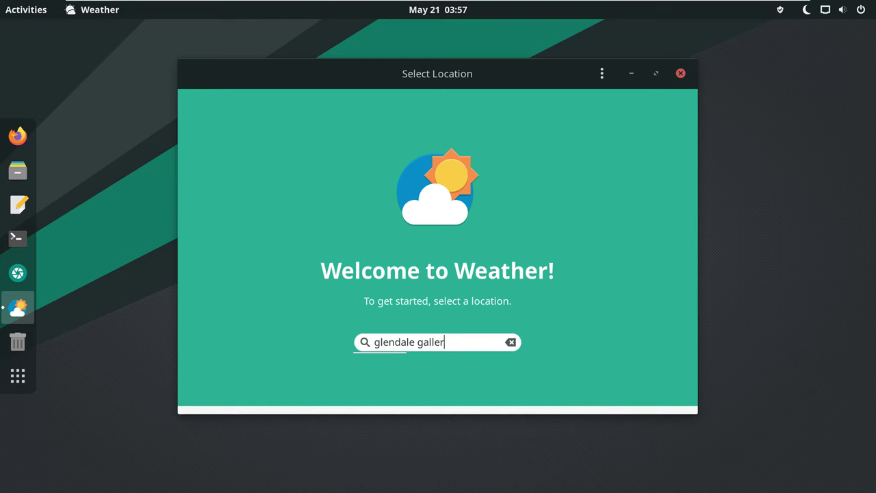
Step: Search the weather locations for "los" and set the location to Los Angeles, California, United States
key(ctrl+a)
text(los)
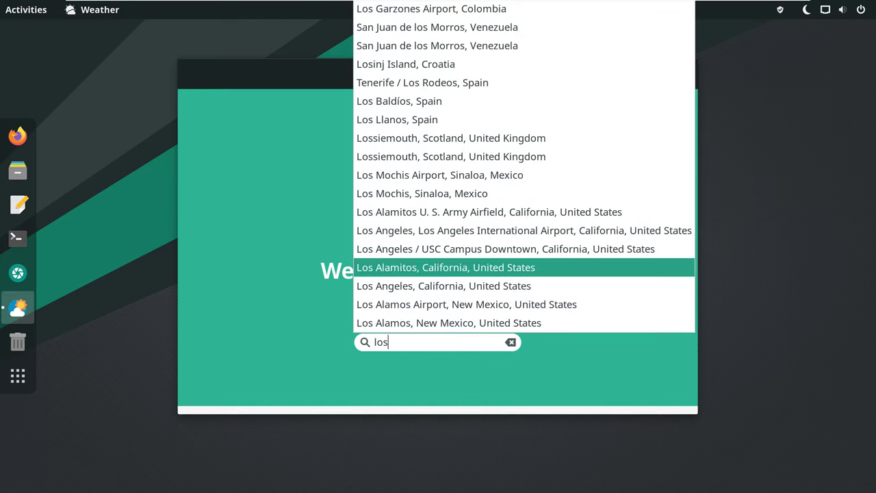
key(Escape)
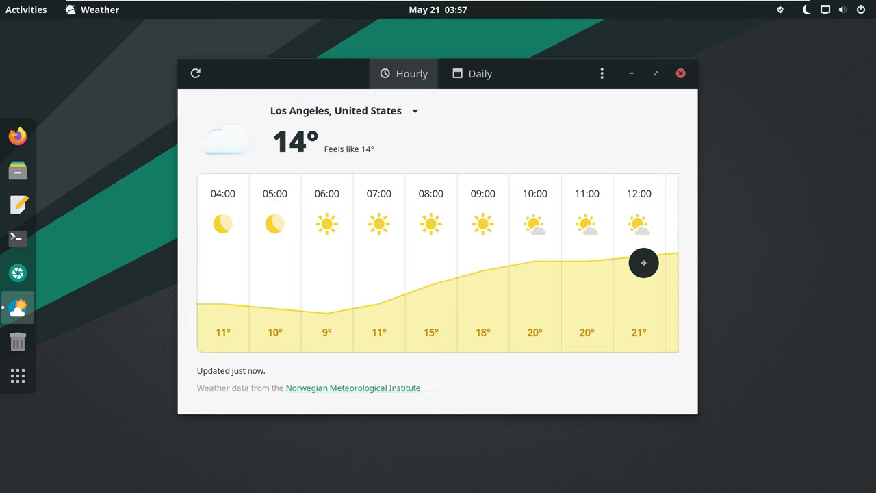
Step: Look at the city search for changing the forecast location, dismiss it and close Weather
click(342, 110)
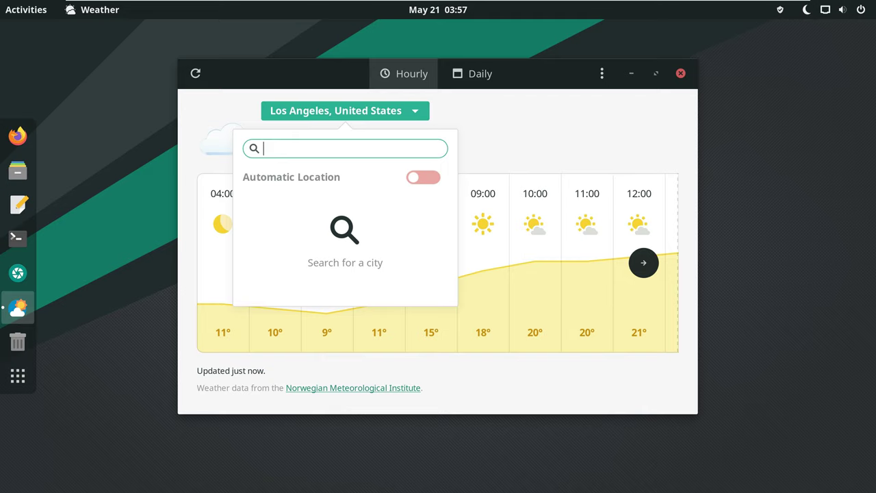
key(Escape)
click(680, 73)
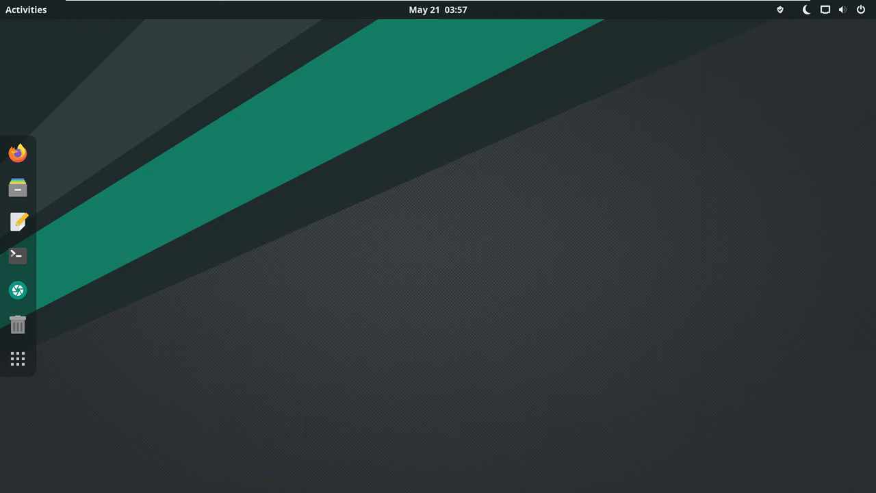
Step: Show the application grid once more and return to the empty desktop
click(17, 358)
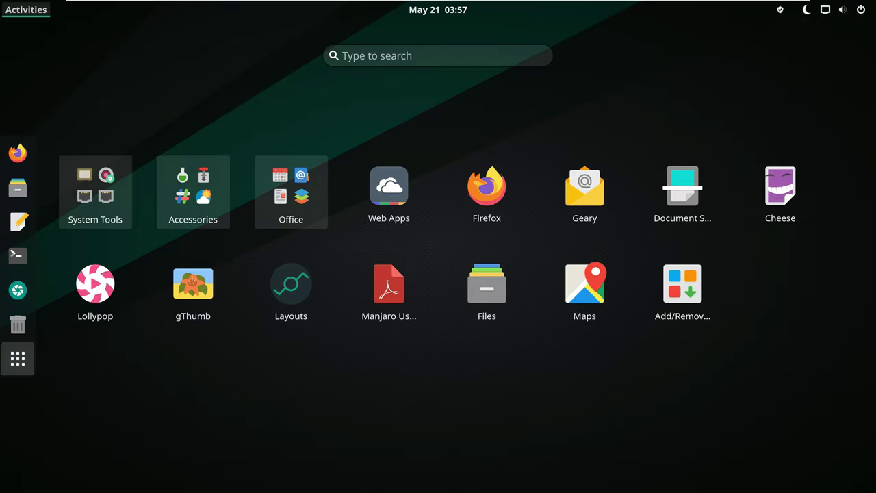
key(Escape)
click(18, 256)
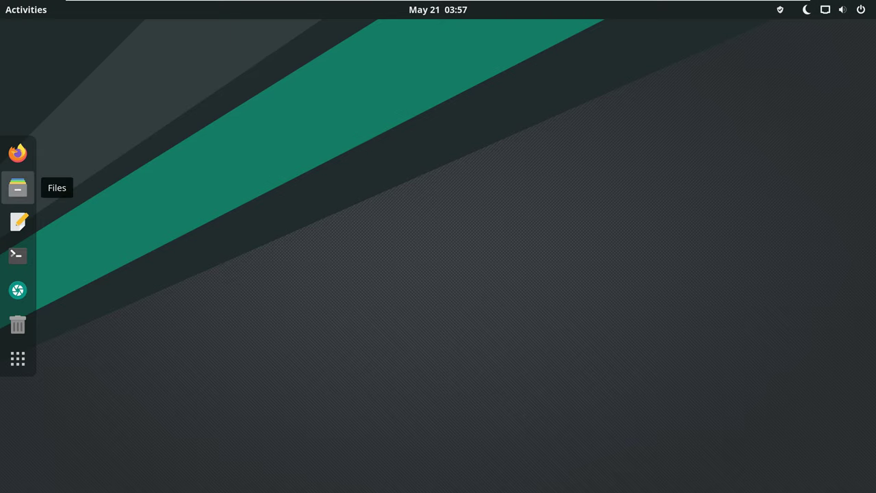
Step: Open the Files application and switch the Home folder to list view
click(18, 188)
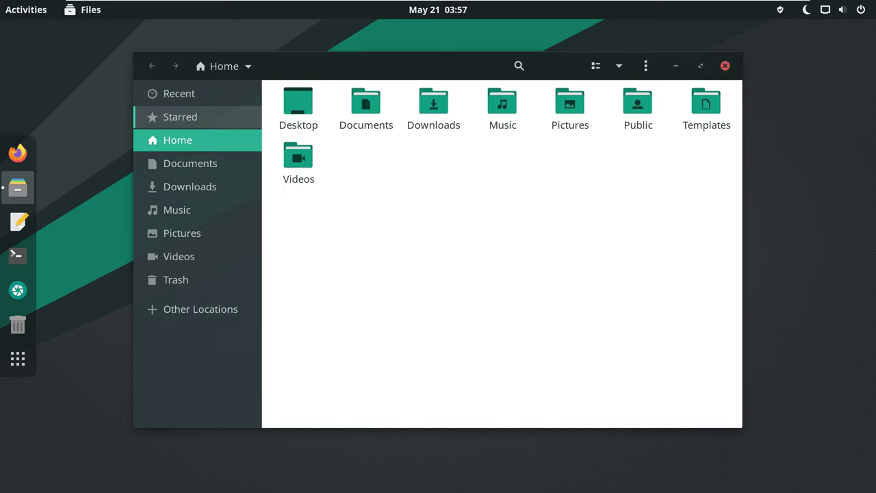
click(595, 65)
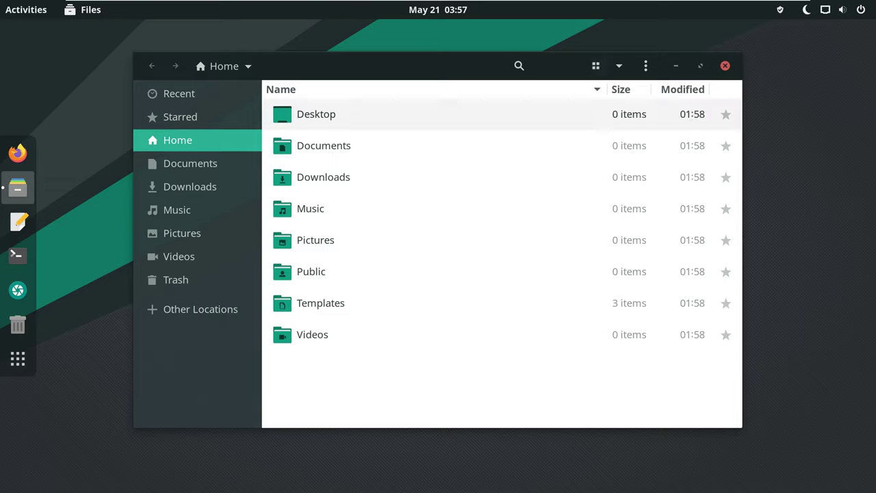
Step: Visit the Documents, Downloads, Music, Pictures, Videos, Trash and Other Locations places in the file manager
click(190, 163)
click(190, 186)
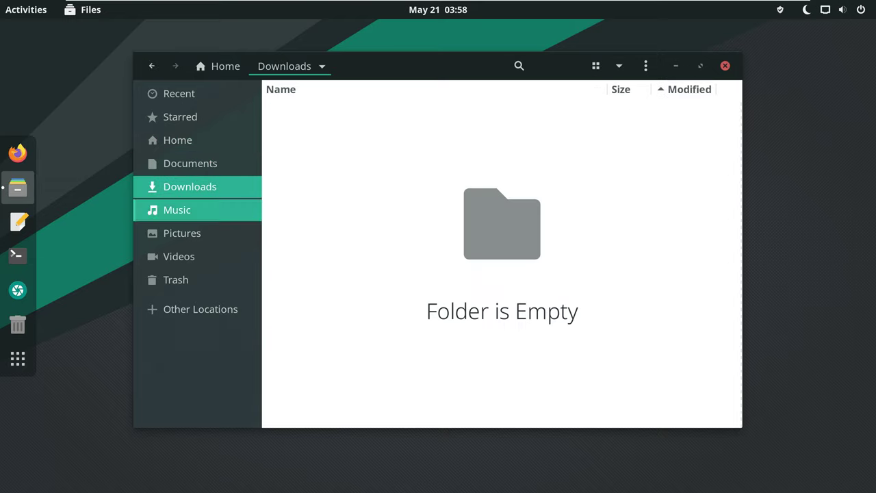
click(177, 209)
click(182, 233)
click(178, 255)
click(175, 279)
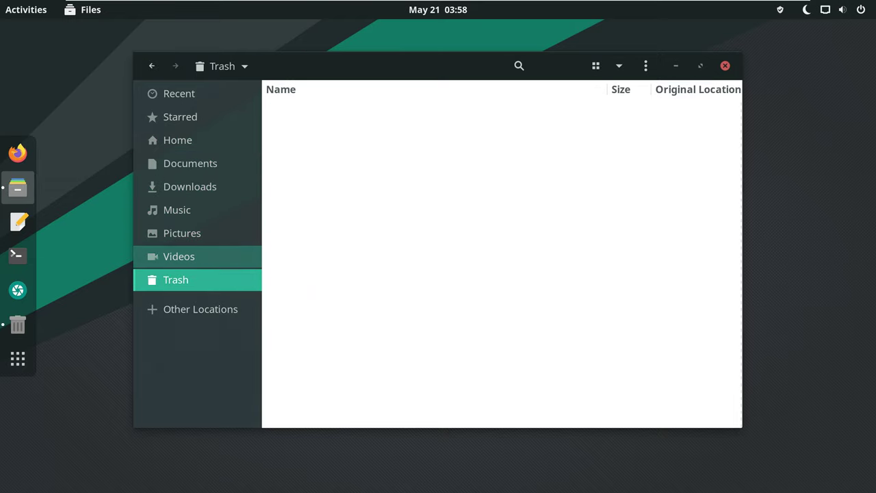
click(200, 309)
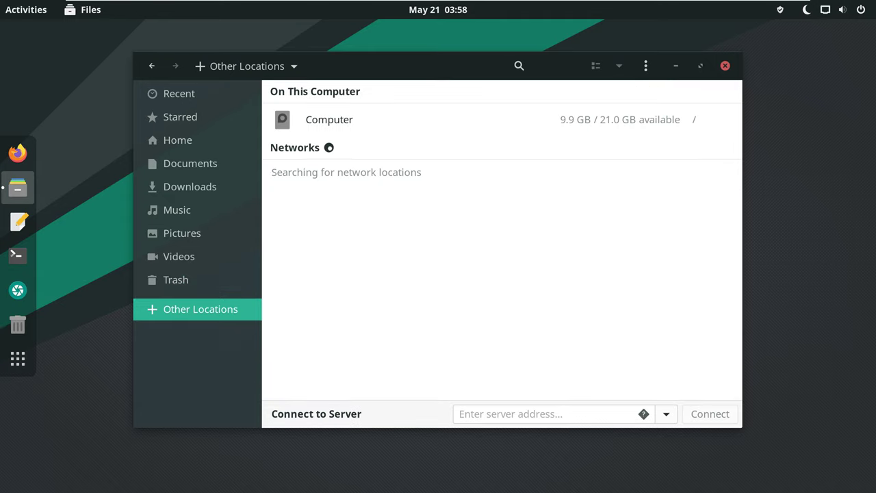
Step: Look over the file manager's general options and close Files
click(645, 66)
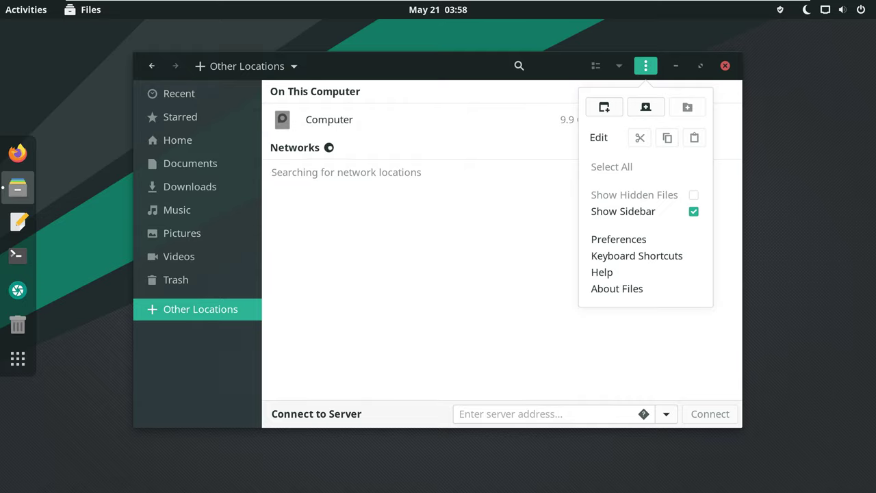
key(Escape)
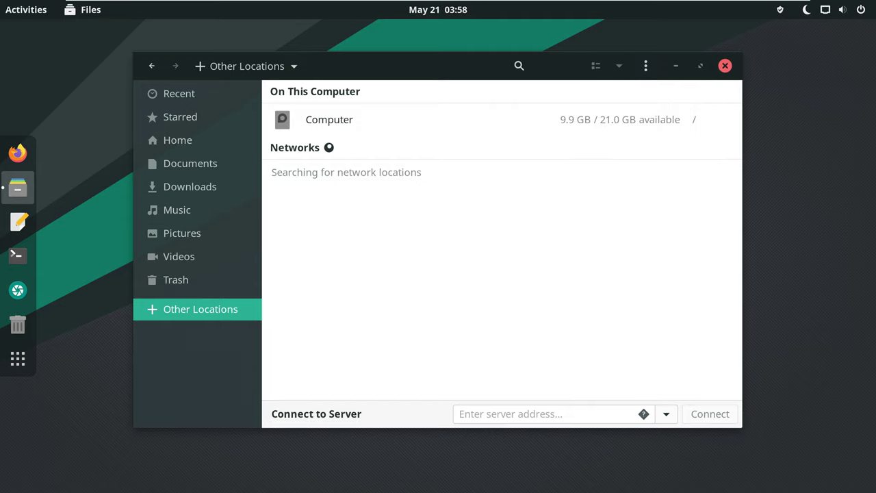
key(ctrl+q)
Step: Look at the Night Light and wired connection options of the system menu and open Settings
click(833, 10)
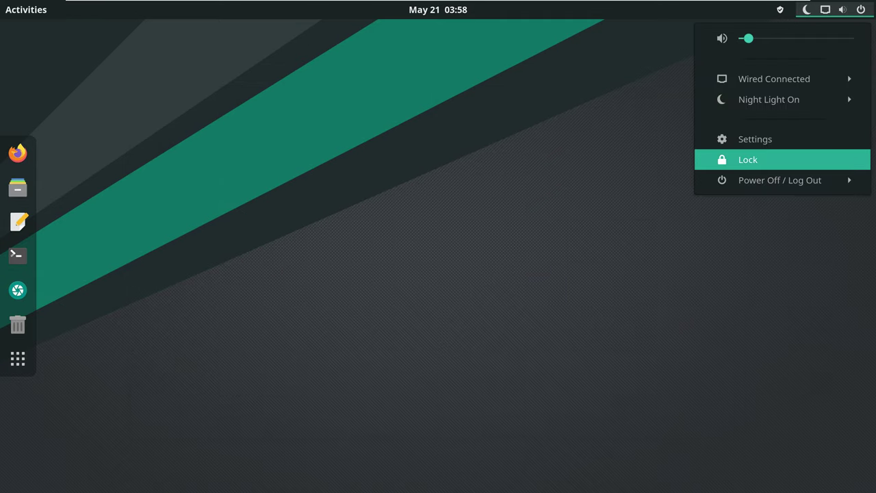
click(768, 99)
click(774, 79)
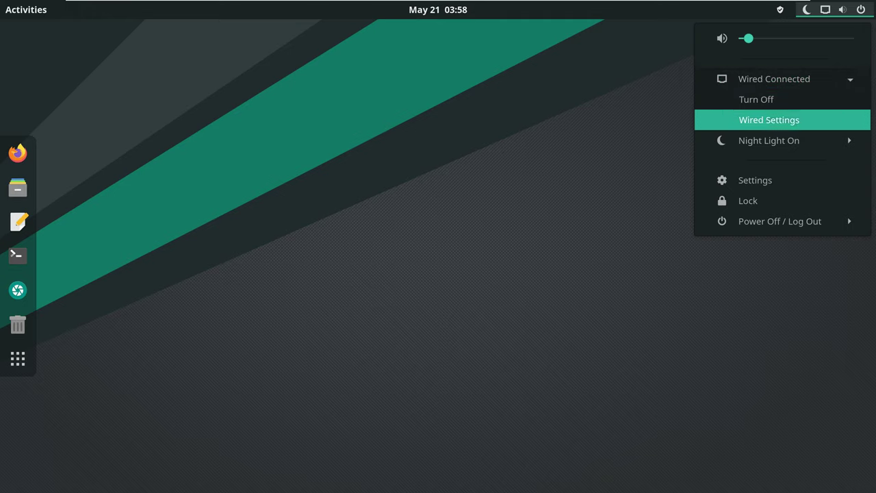
click(755, 180)
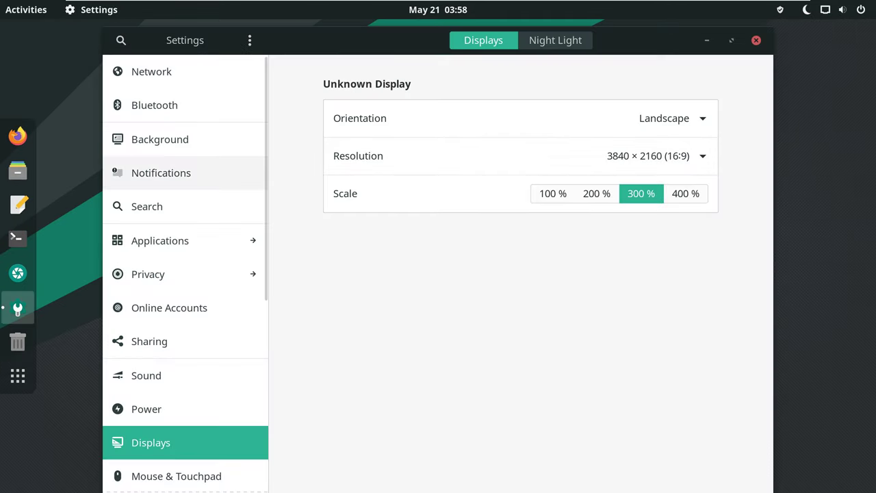
Step: View the Network and Bluetooth settings and browse the wallpapers available in the Background settings
click(152, 71)
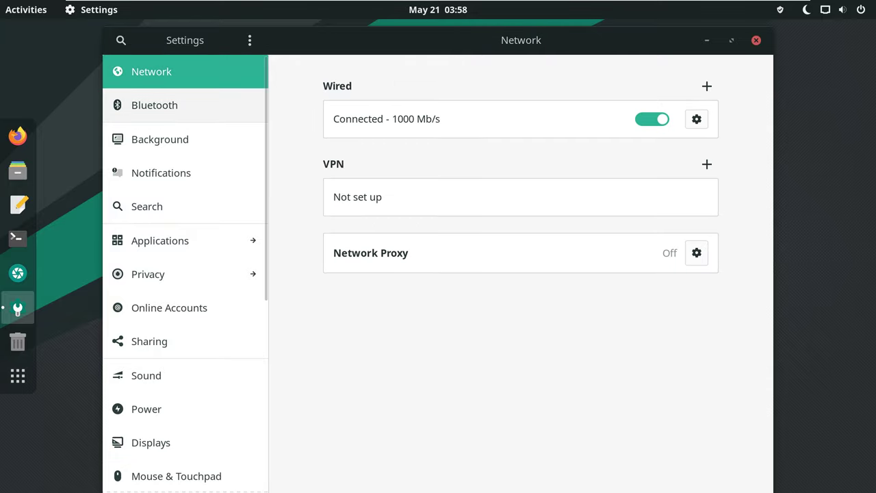
click(155, 104)
click(159, 139)
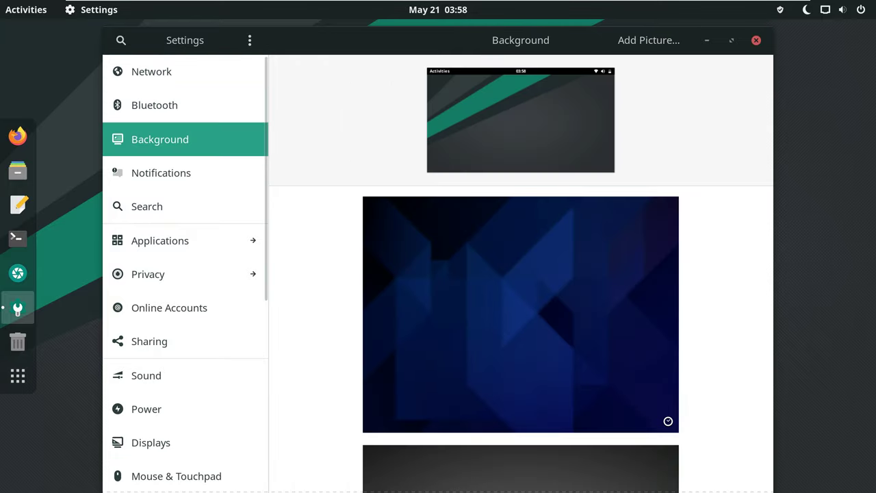
scroll(520, 338, down, 10)
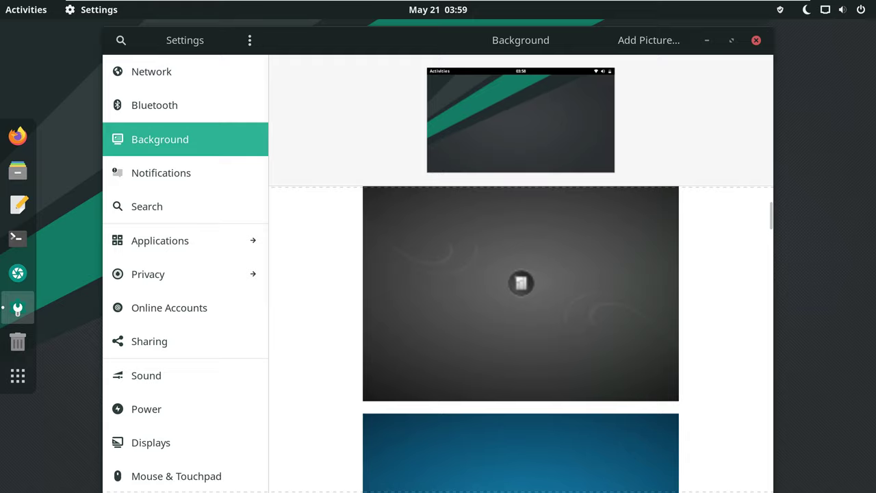
scroll(520, 339, down, 15)
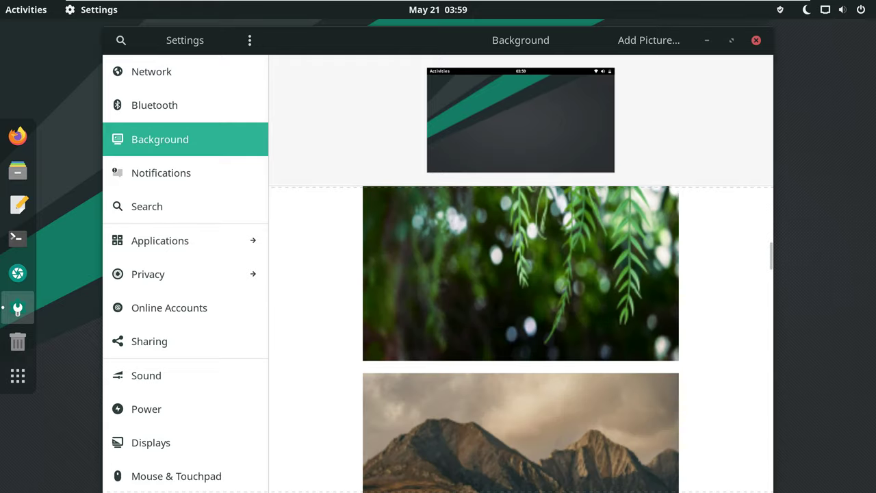
scroll(520, 338, down, 15)
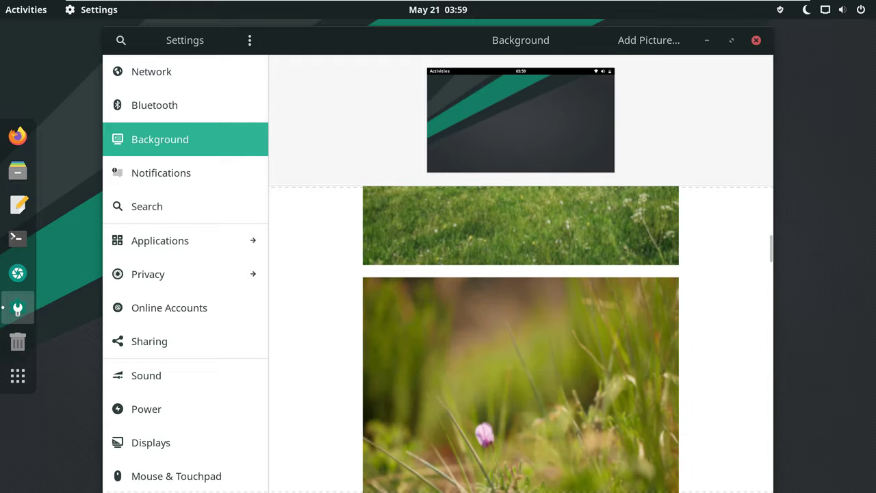
scroll(520, 338, down, 15)
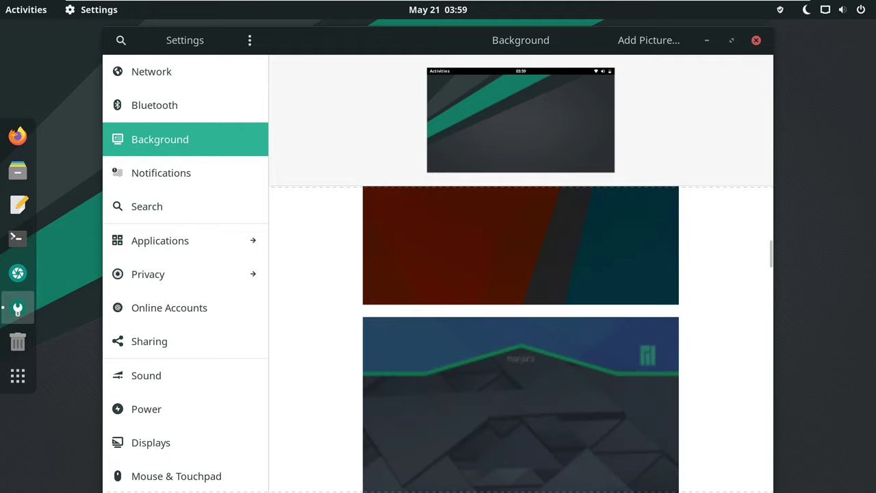
scroll(520, 339, down, 10)
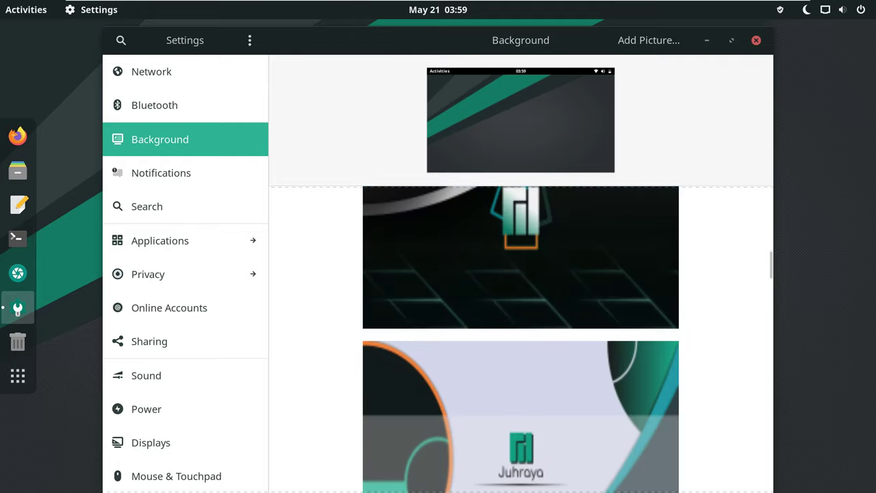
scroll(520, 338, down, 10)
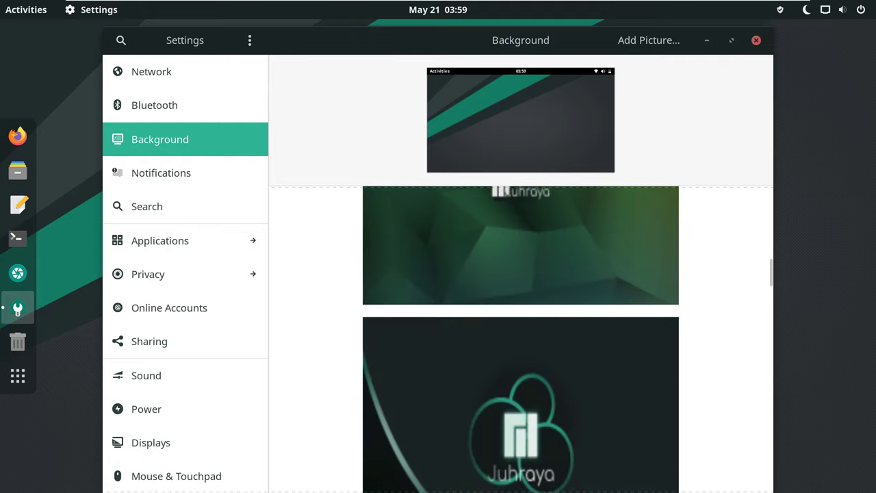
Step: Switch Lock Screen Notifications off and on again and review the application list in the Notifications settings
click(161, 173)
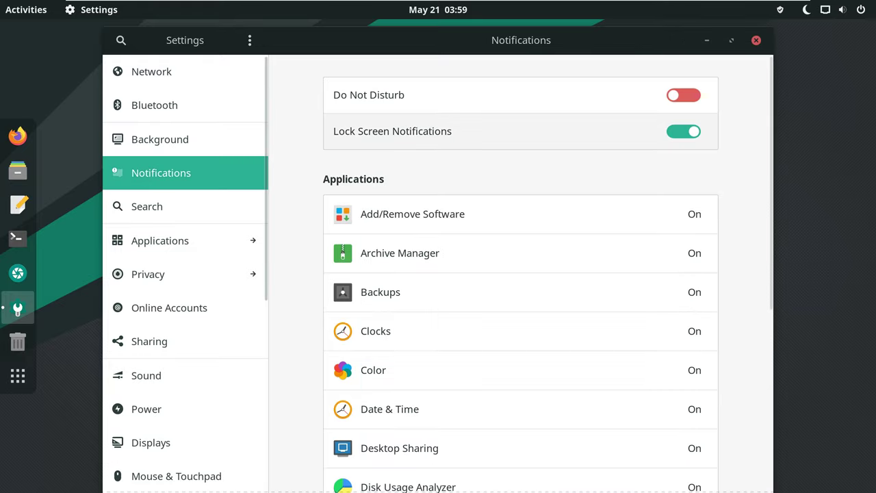
click(683, 130)
click(682, 131)
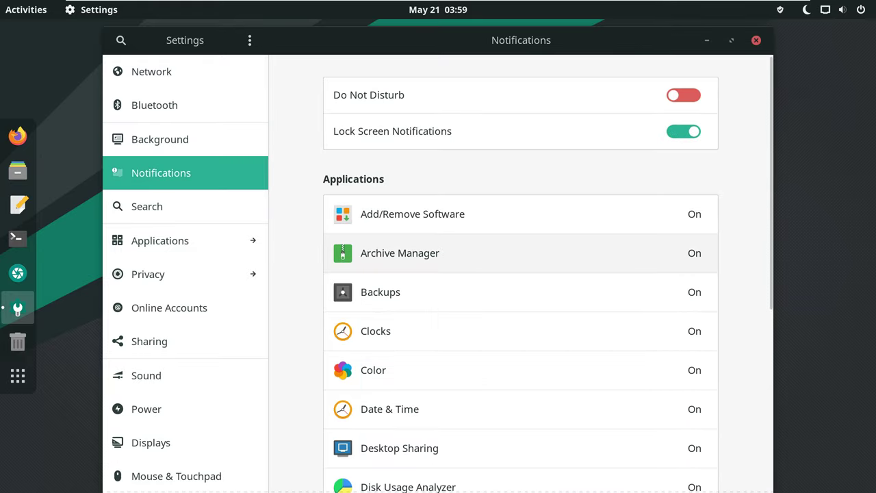
scroll(520, 274, down, 4)
scroll(520, 274, down, 4)
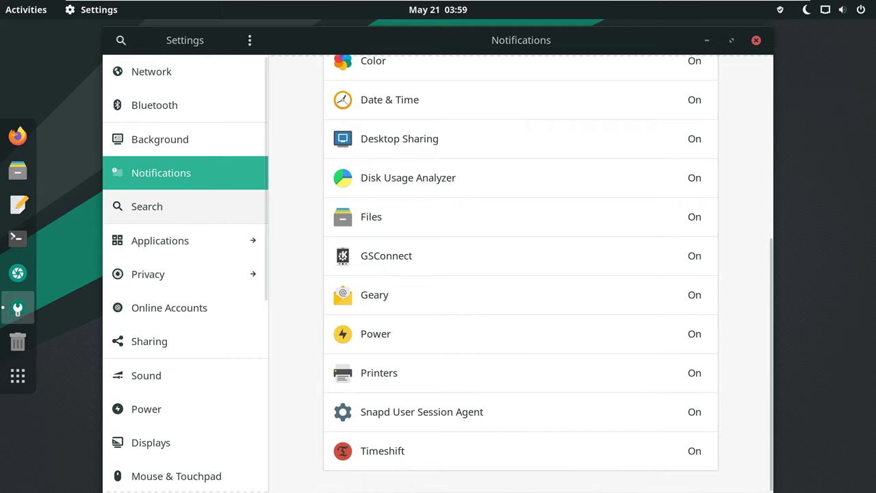
Step: Move Calendar above Calculator in the application order of the Search settings
click(147, 206)
scroll(520, 274, down, 2)
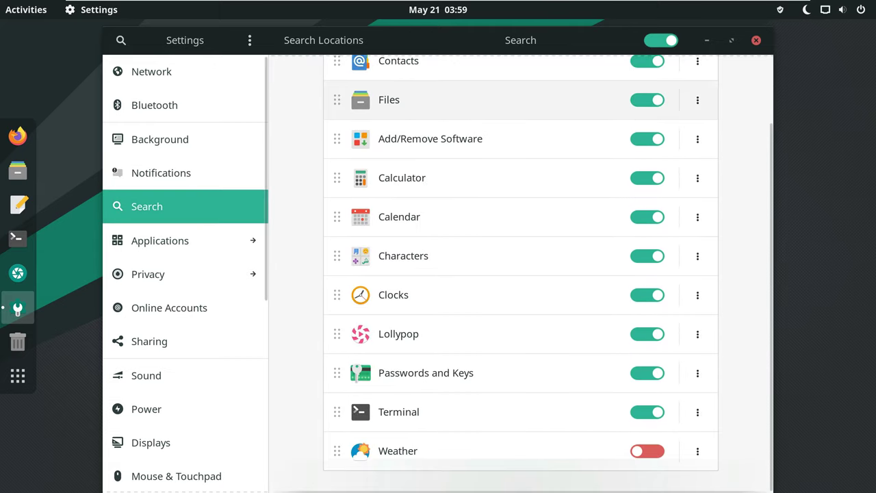
drag(337, 216, 337, 178)
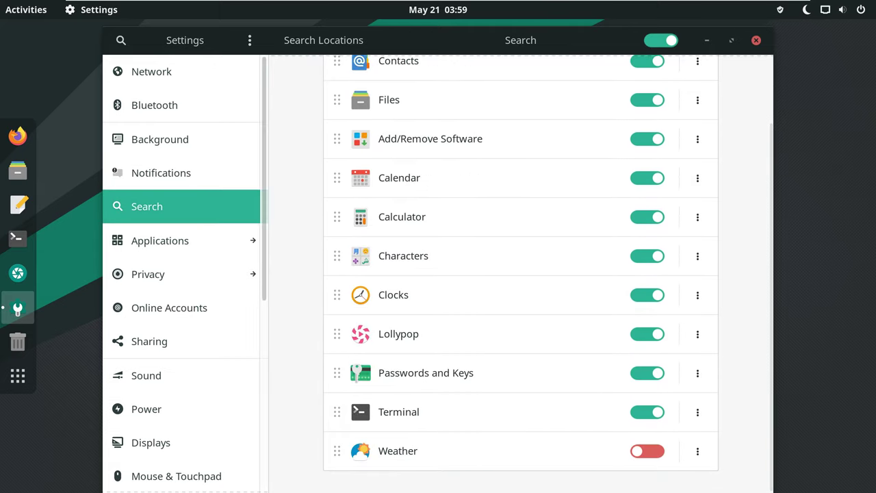
Step: View the Add/Remove Software application settings and the Location Services and Camera privacy settings
click(185, 240)
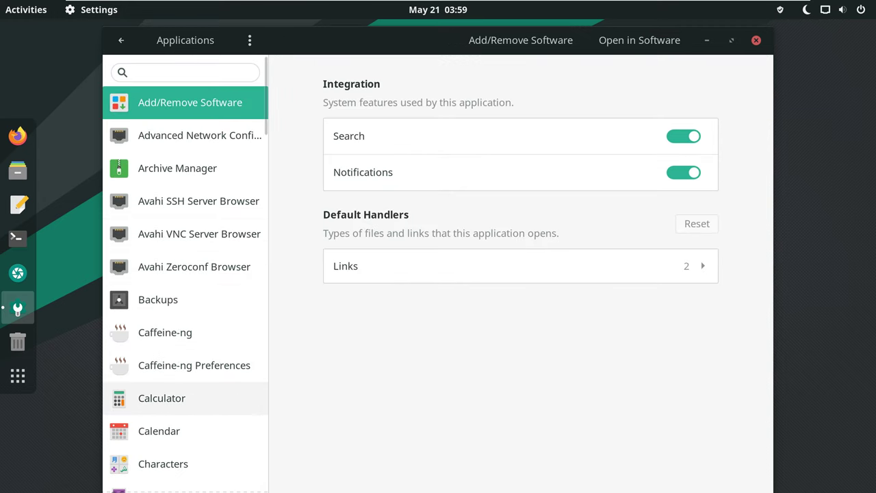
click(121, 40)
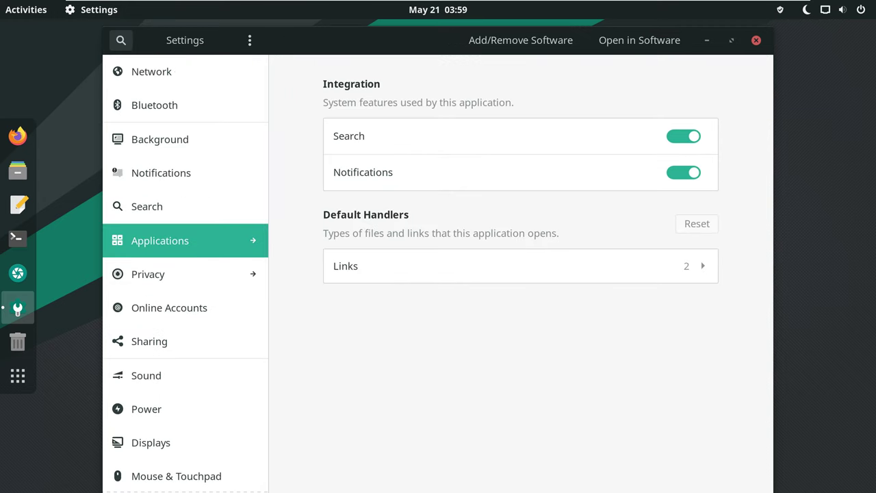
click(146, 274)
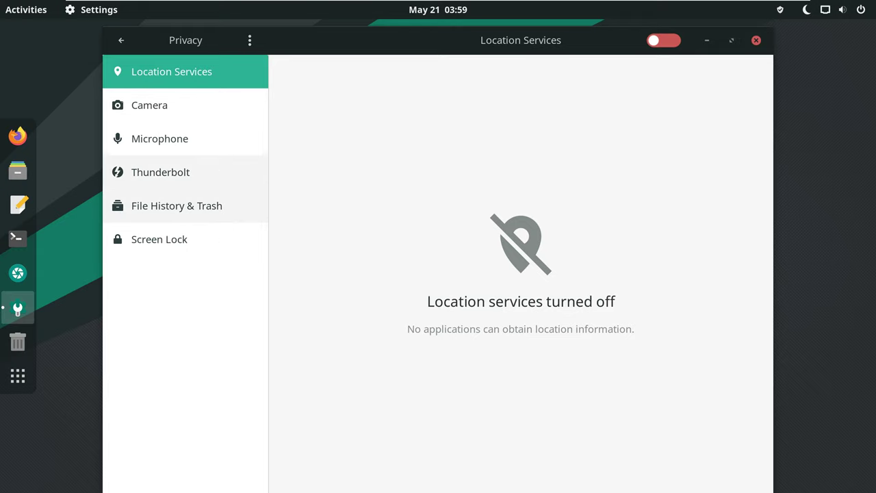
click(150, 105)
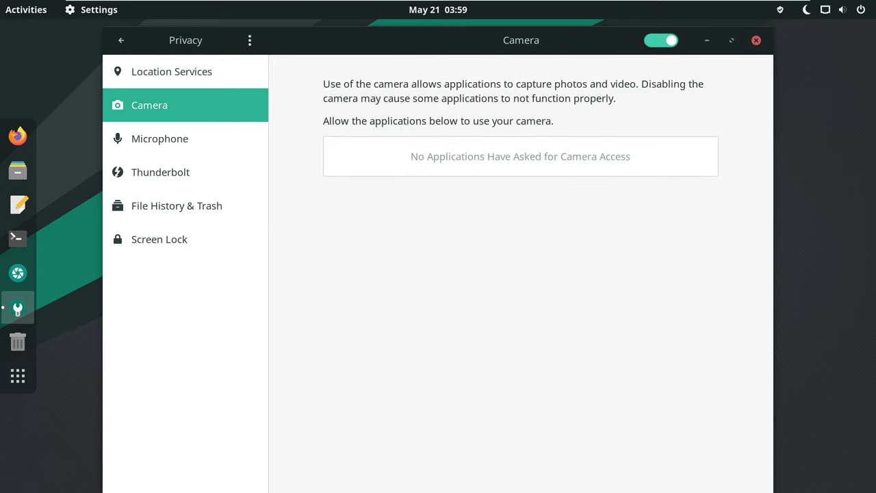
Step: Switch off application access to the camera and the microphone in the Privacy settings
click(661, 40)
click(159, 138)
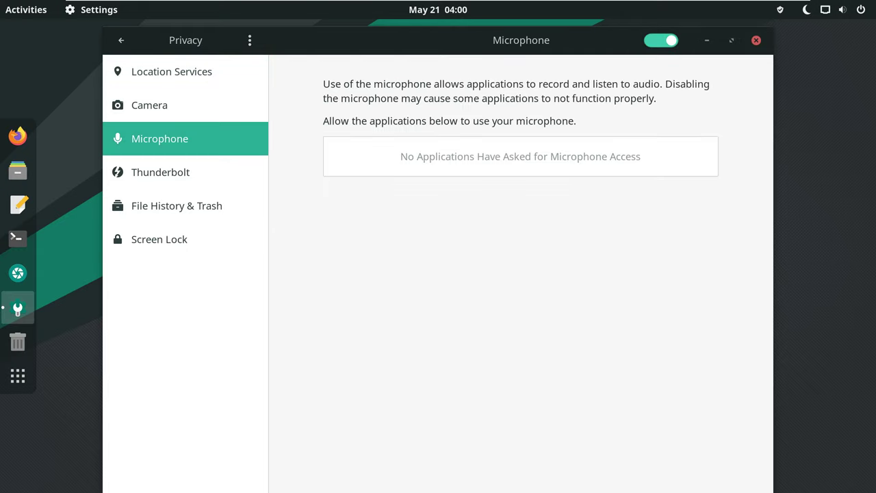
click(661, 40)
Step: View the Thunderbolt privacy settings and switch off File History in the File History & Trash settings
click(161, 171)
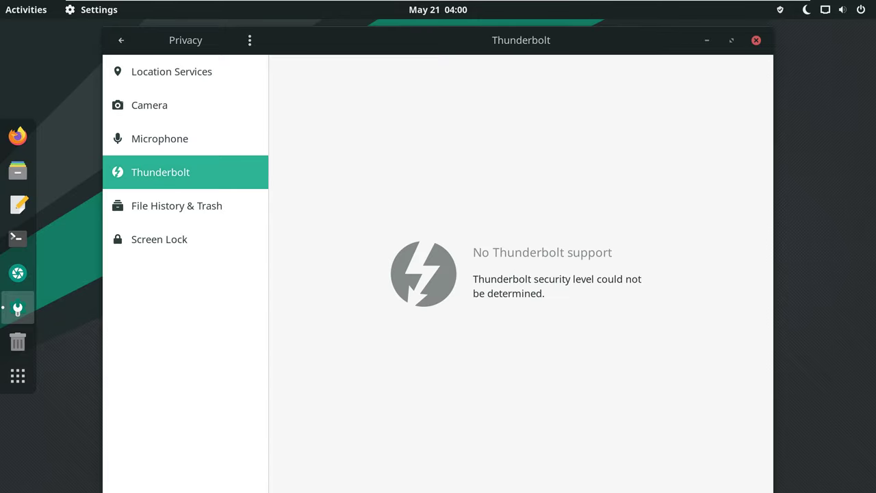
click(177, 205)
click(158, 239)
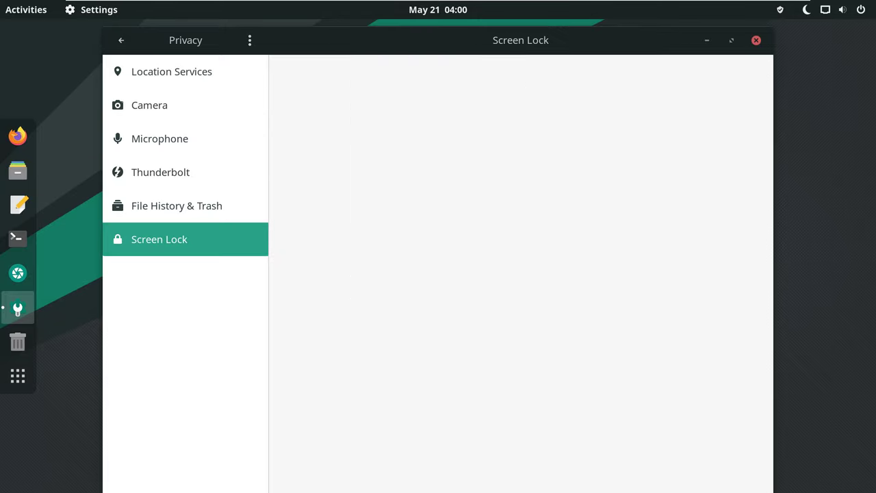
click(177, 205)
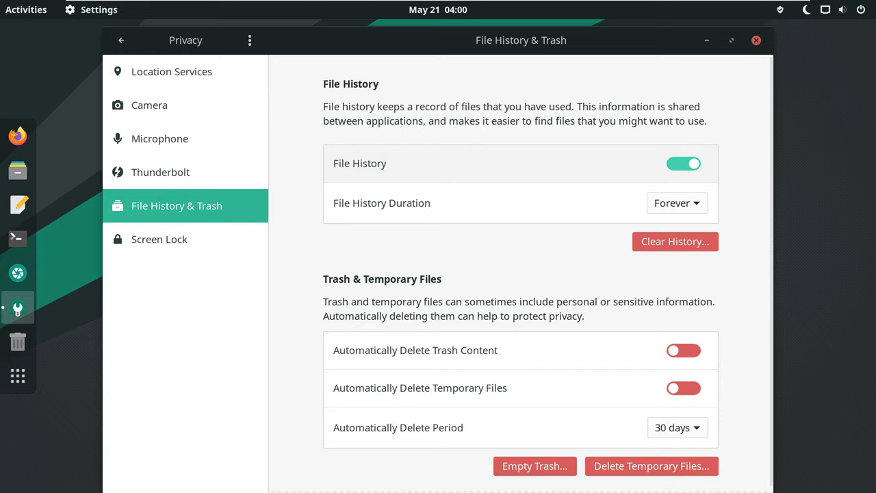
click(683, 163)
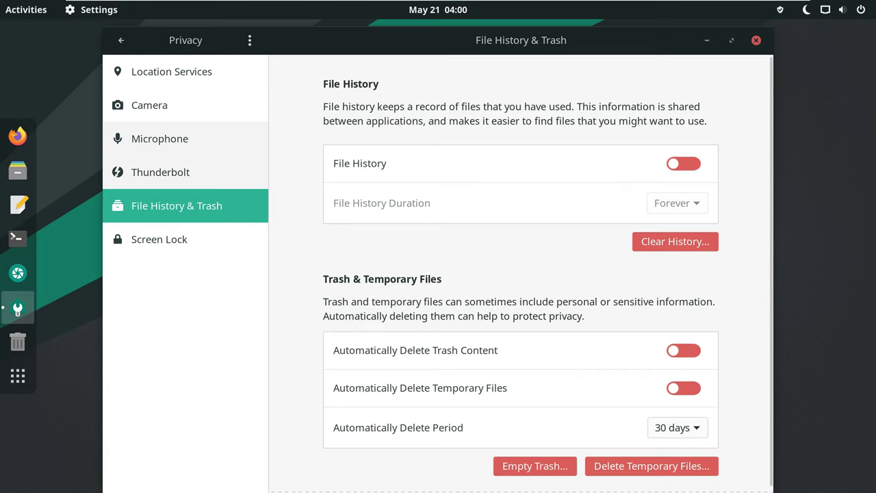
Step: Turn off Automatic Screen Lock and set the Blank Screen Delay to Never in the Screen Lock settings
click(159, 238)
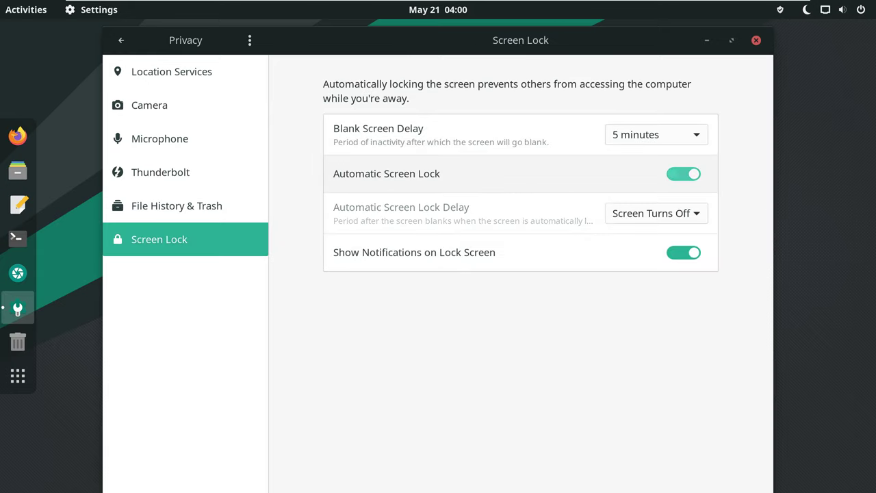
click(683, 173)
click(656, 134)
click(645, 254)
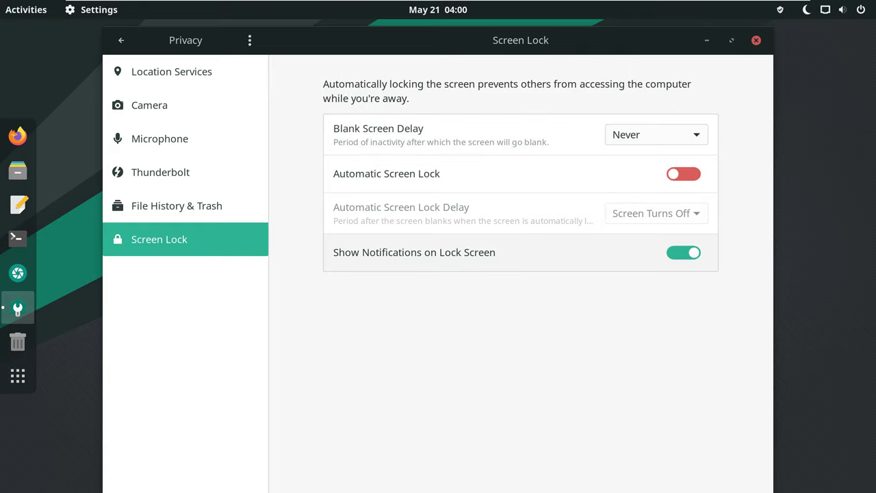
click(683, 252)
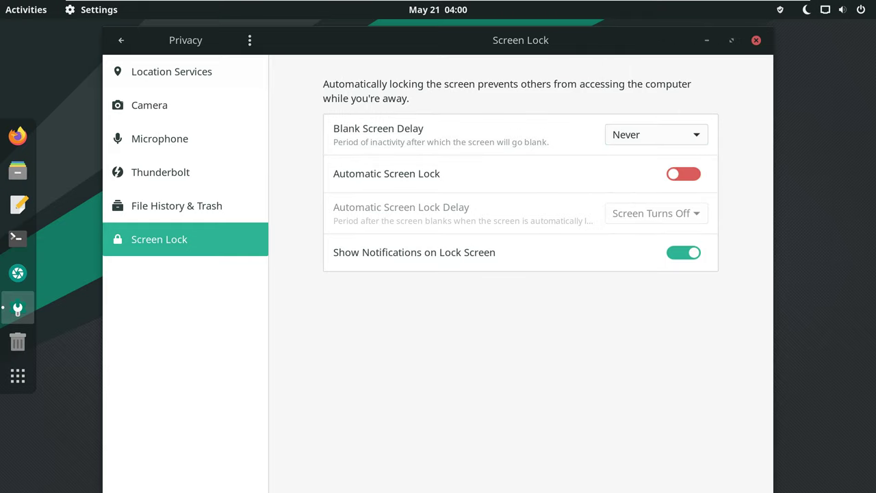
Step: In the Mouse & Touchpad settings, keep the primary button on Left, raise the mouse speed and enable Natural Scrolling
click(121, 40)
scroll(185, 157, down, 5)
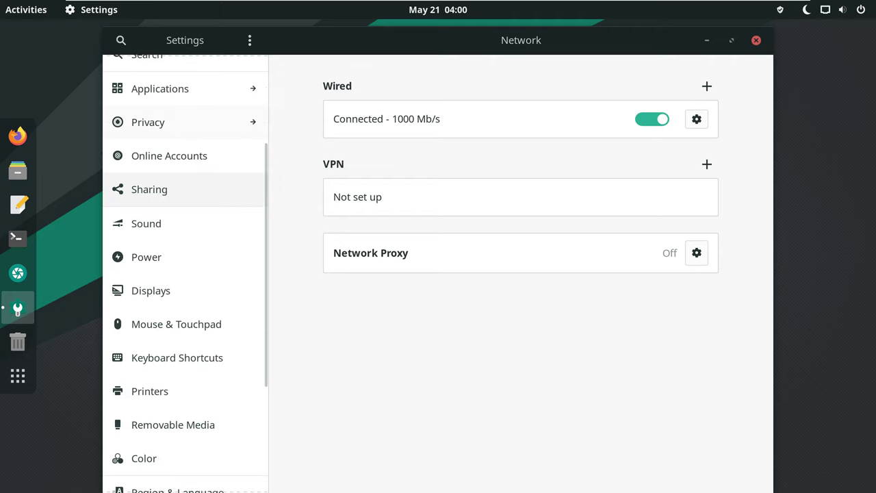
click(176, 324)
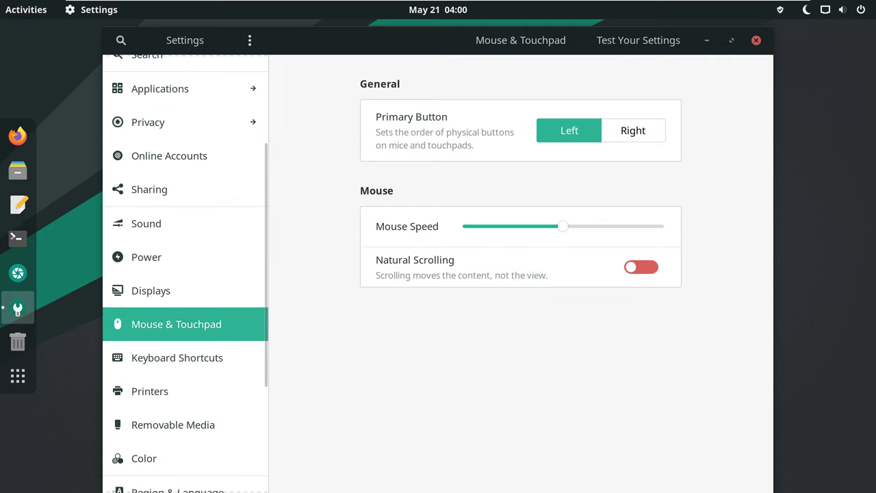
click(633, 130)
click(569, 130)
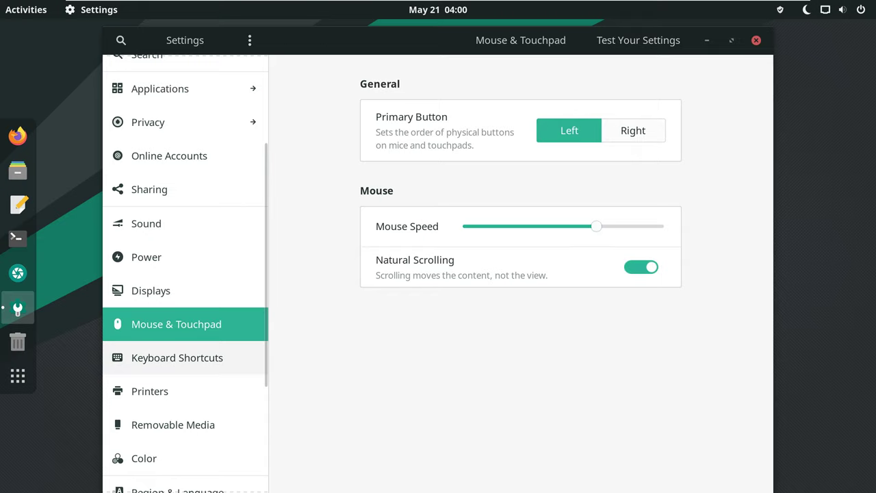
Step: View the Keyboard Shortcuts, Printers and Removable Media settings
click(177, 357)
scroll(177, 383, up, 2)
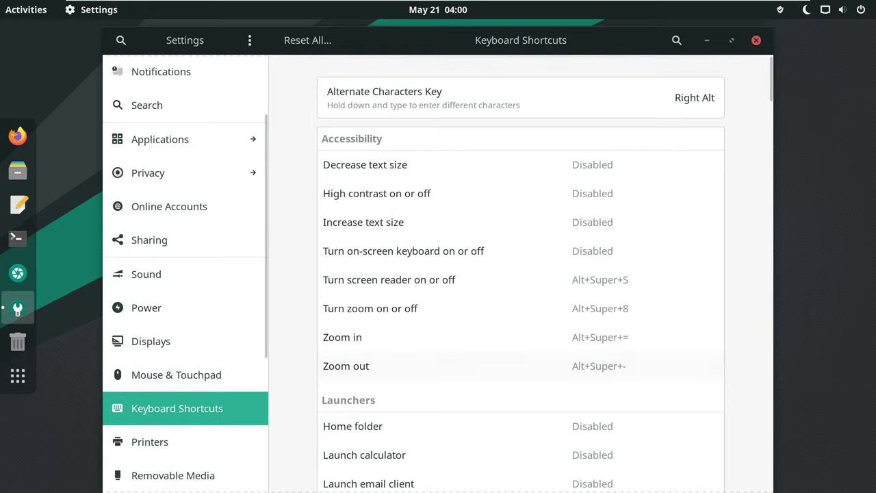
click(150, 442)
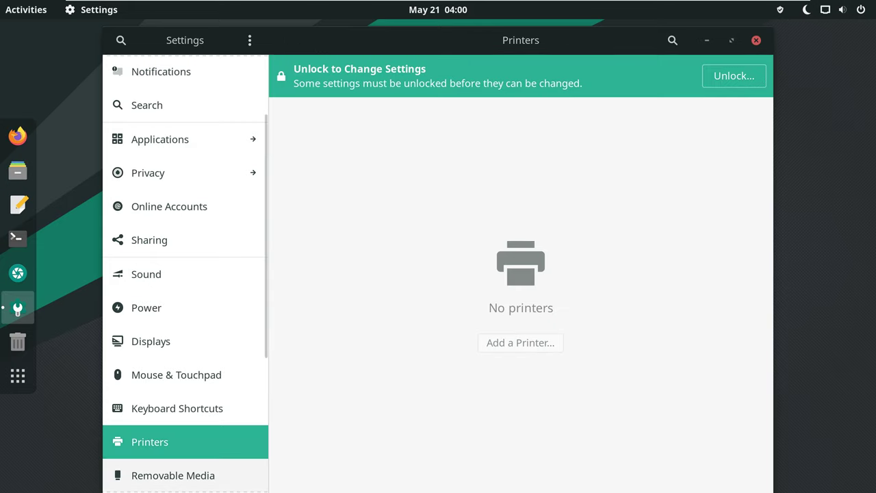
click(173, 475)
scroll(171, 375, up, 3)
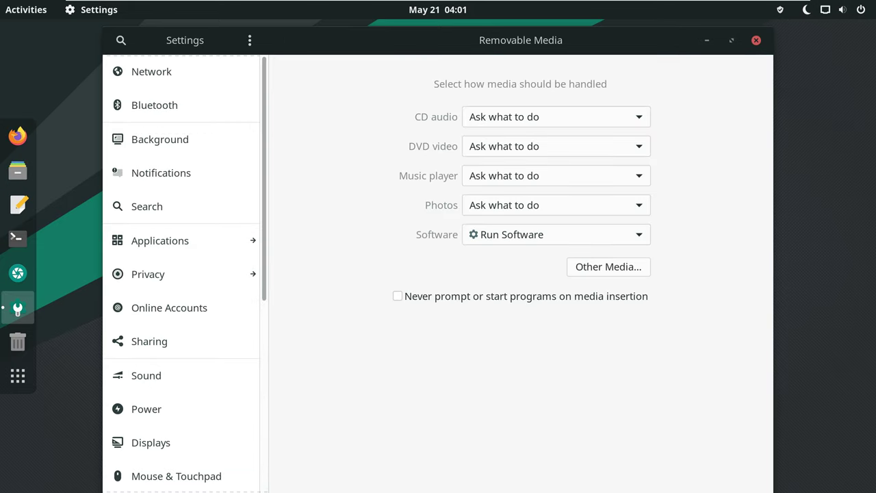
scroll(172, 274, down, 4)
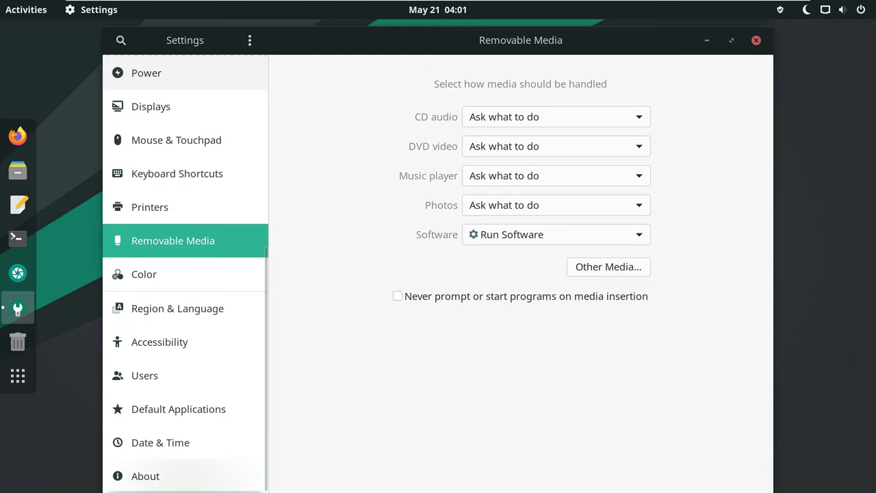
Step: View the Color and Region & Language settings and read through the Accessibility options
click(143, 273)
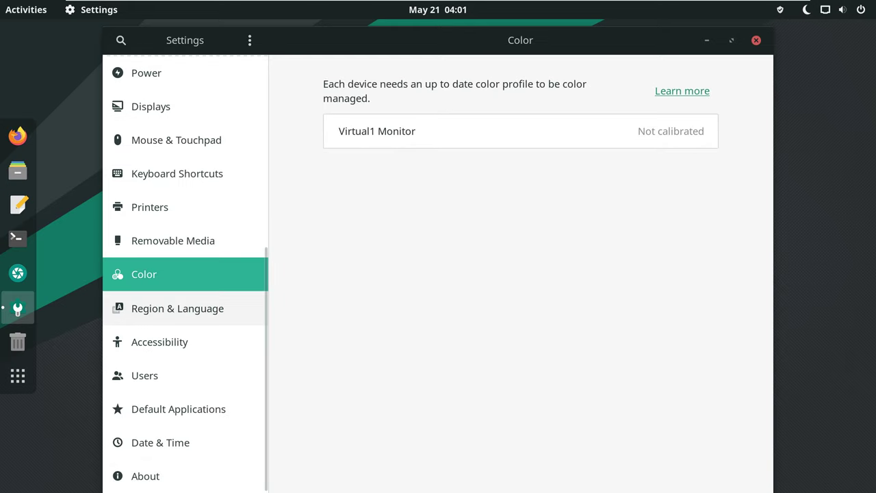
click(177, 308)
click(160, 341)
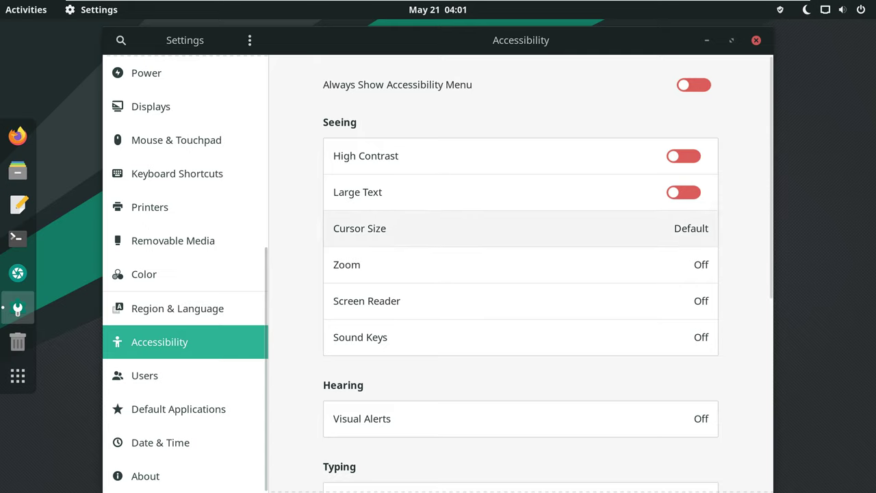
scroll(520, 336, down, 5)
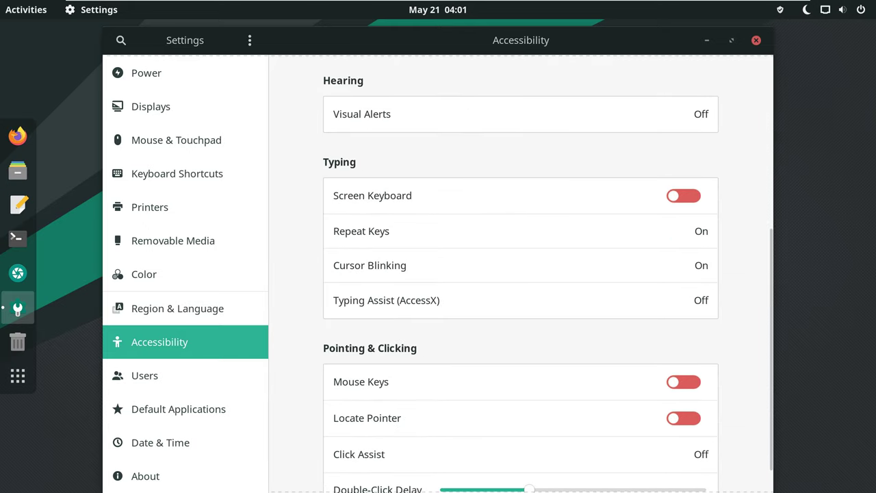
scroll(520, 274, down, 1)
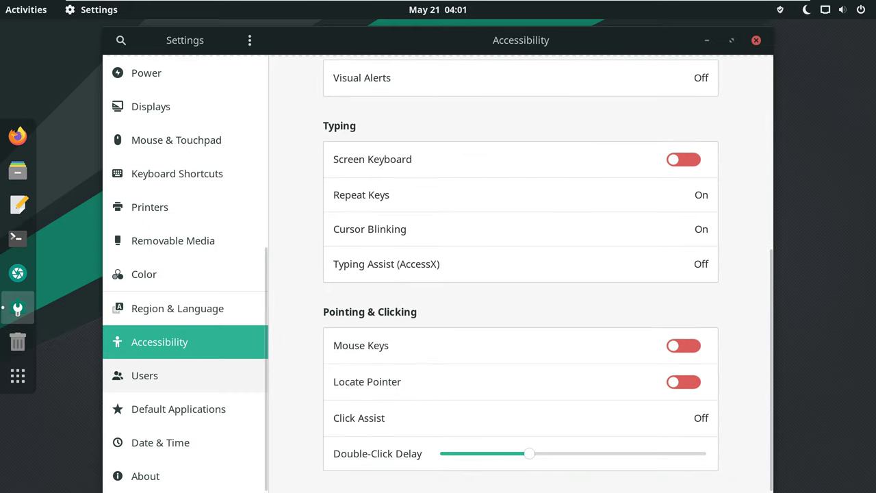
Step: View the Users, Default Applications and Date & Time settings
click(144, 375)
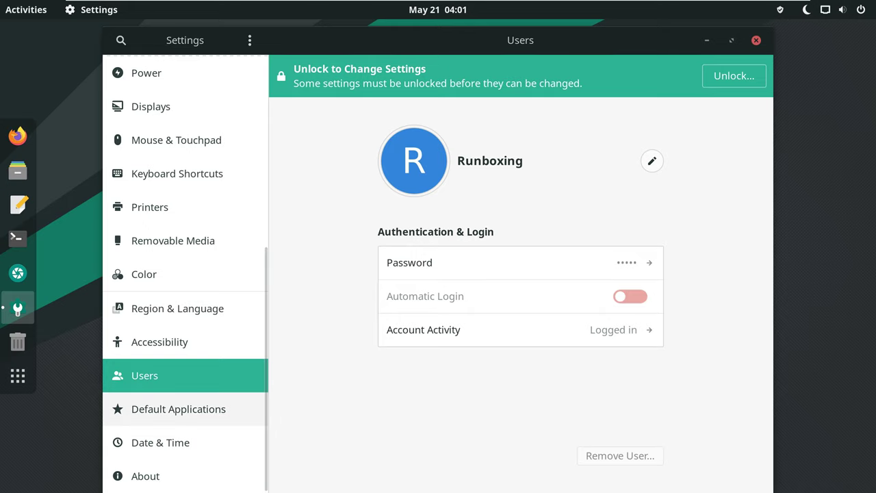
click(178, 408)
click(160, 442)
scroll(161, 438, up, 5)
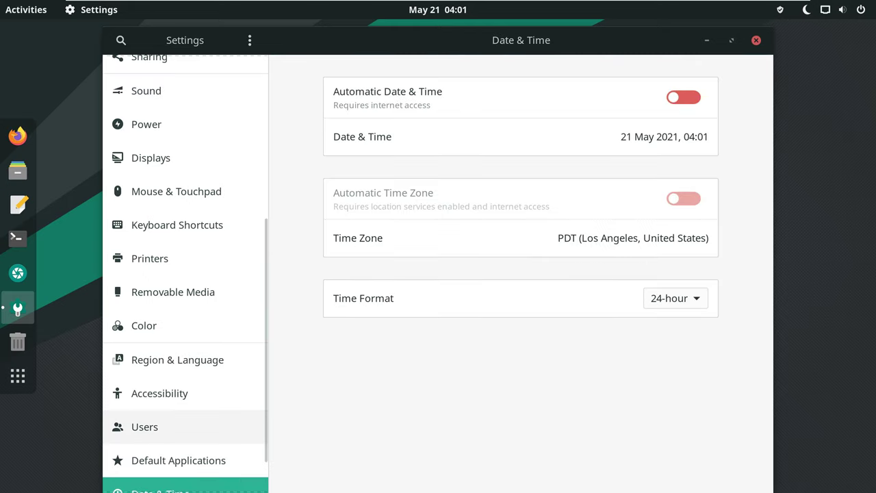
Step: Read the hardware and operating system details on the About page and close Settings
scroll(160, 438, down, 5)
click(145, 476)
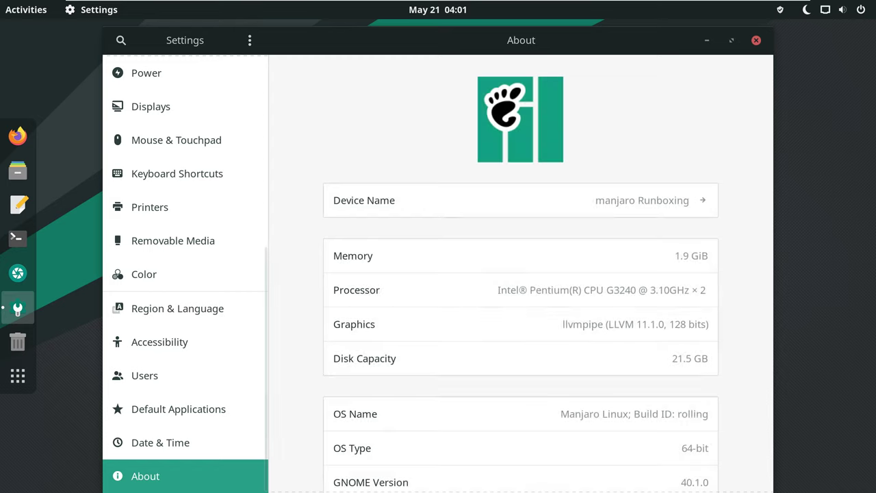
scroll(520, 274, down, 3)
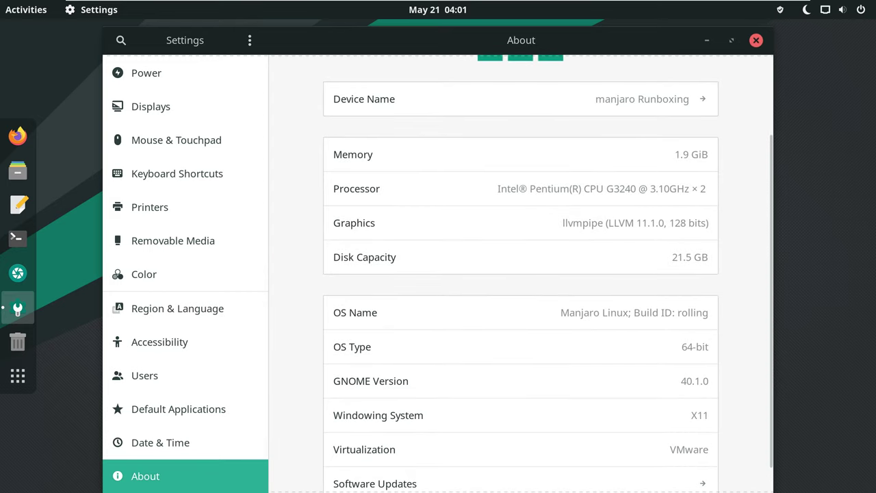
click(756, 40)
Step: Open the Screenshot application, capture a large rectangular selection of the desktop and discard the image
click(17, 291)
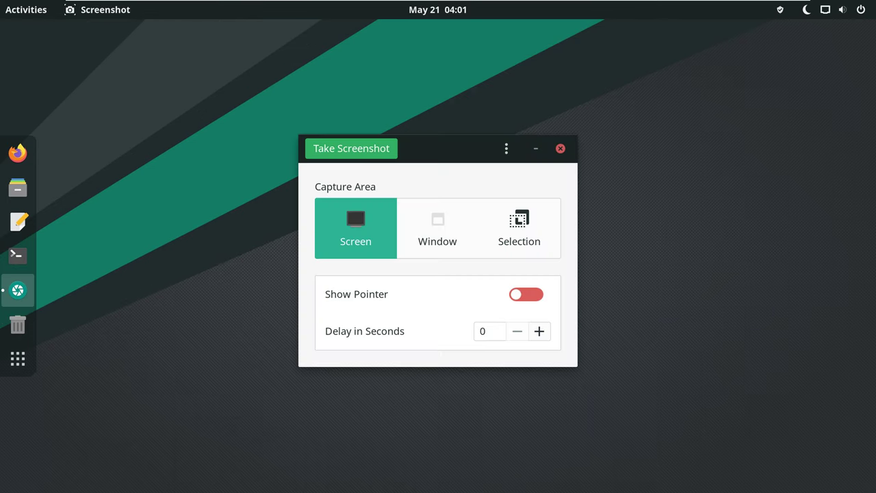
click(519, 228)
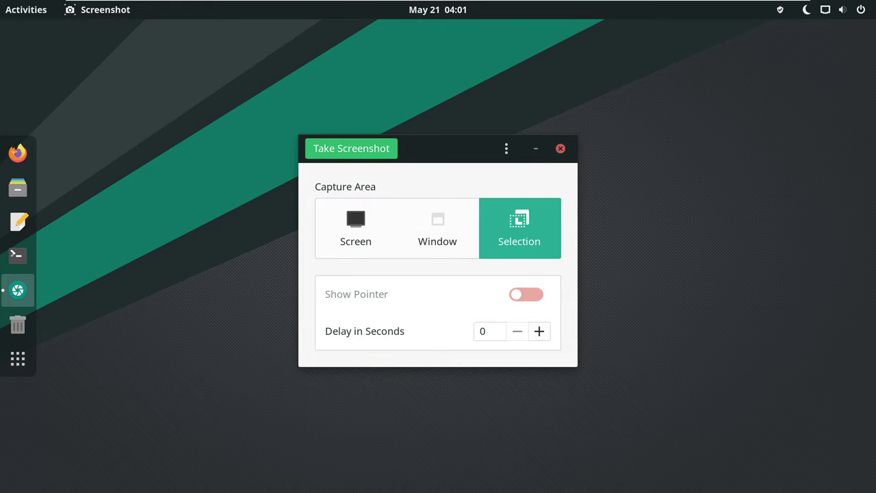
click(351, 148)
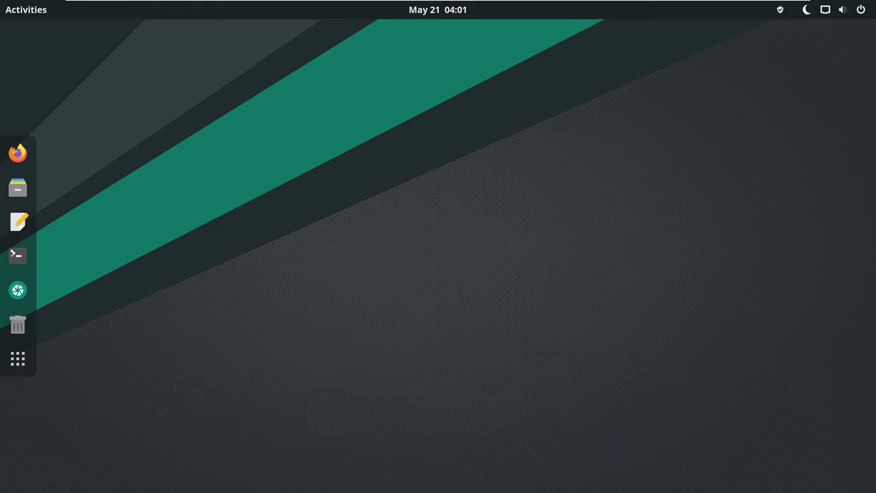
drag(262, 125, 714, 346)
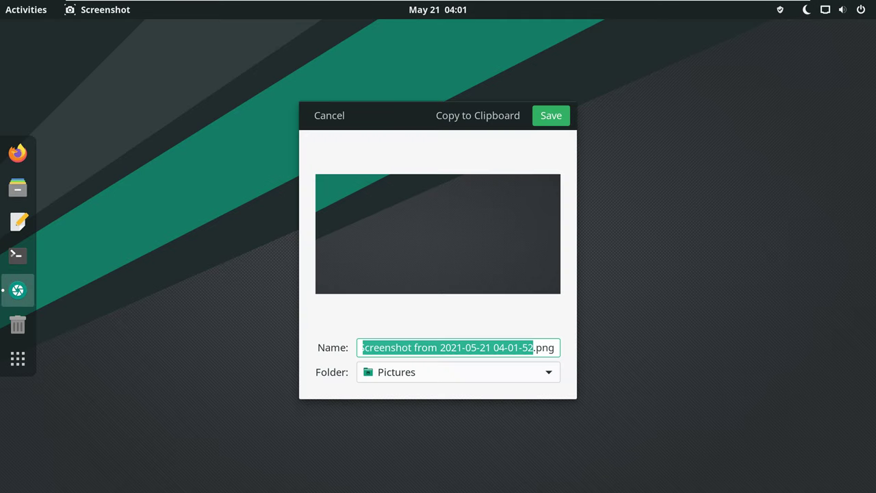
click(329, 115)
Step: Capture the whole screen with the Screenshot application and discard the image
click(355, 228)
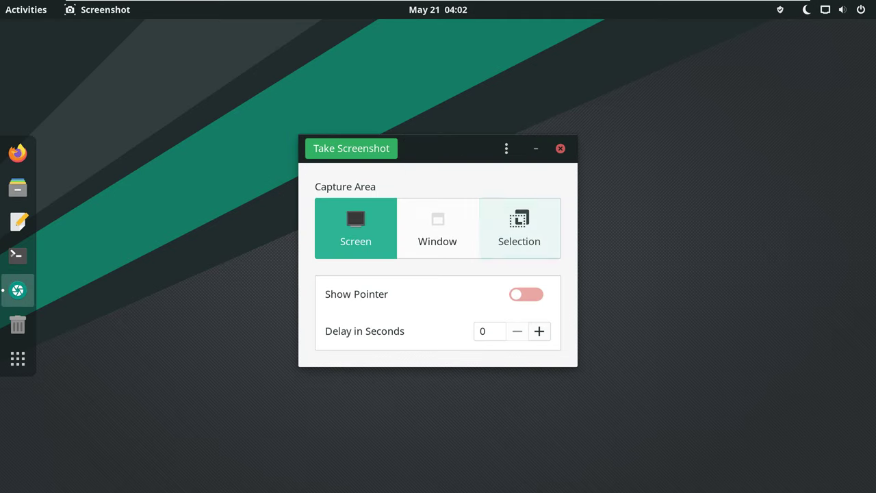
click(351, 148)
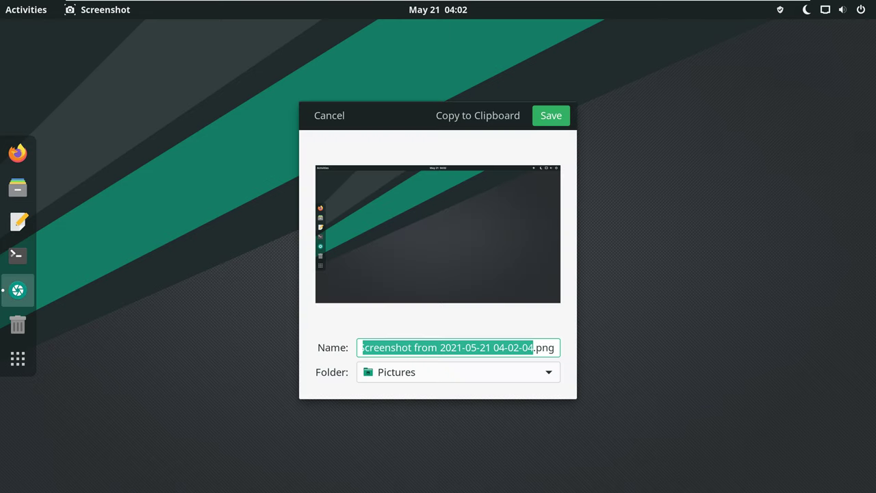
key(Escape)
Step: View the About information of the Screenshot application and close the application
click(507, 149)
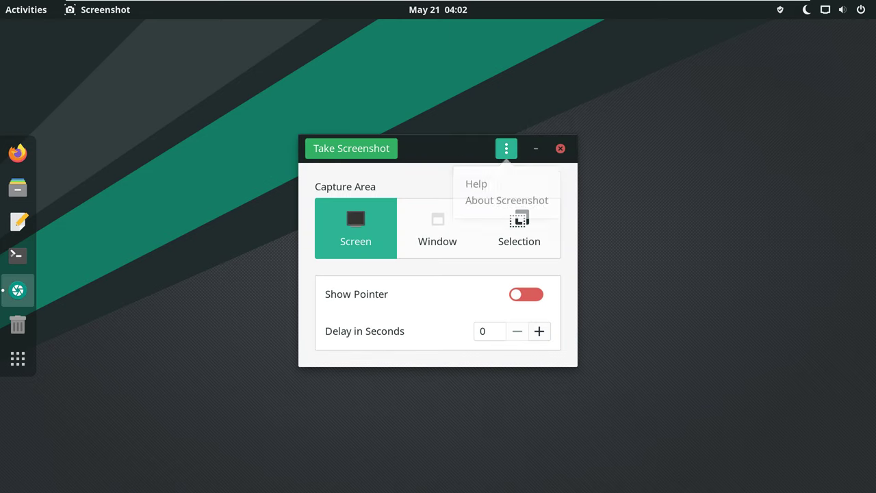
click(506, 203)
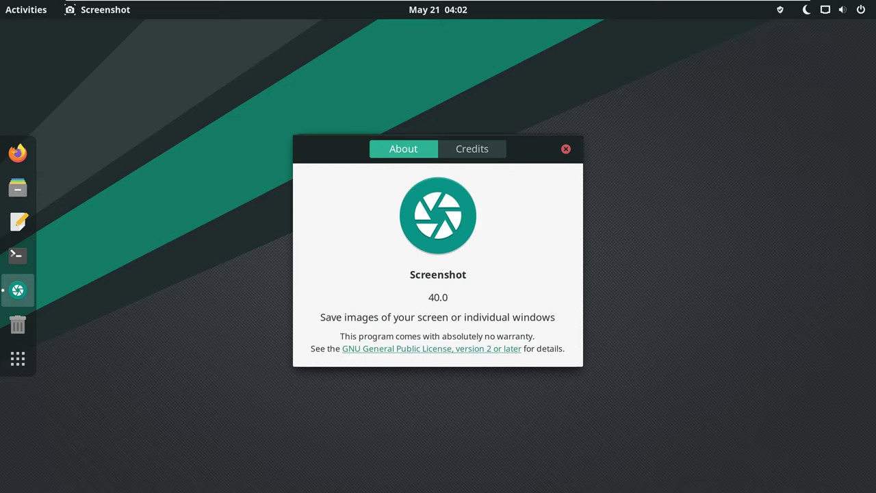
click(566, 149)
click(561, 149)
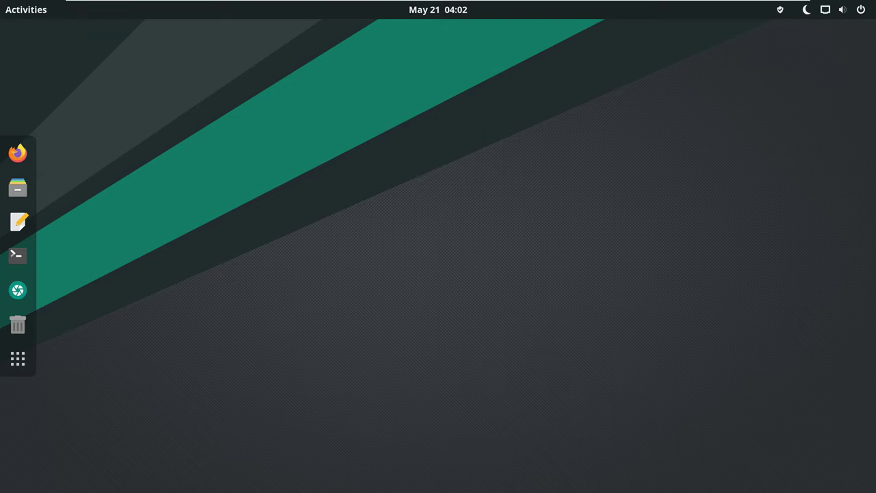
Step: Look through the first pages of the System Tools application folder and launch System Monitor from it
click(18, 359)
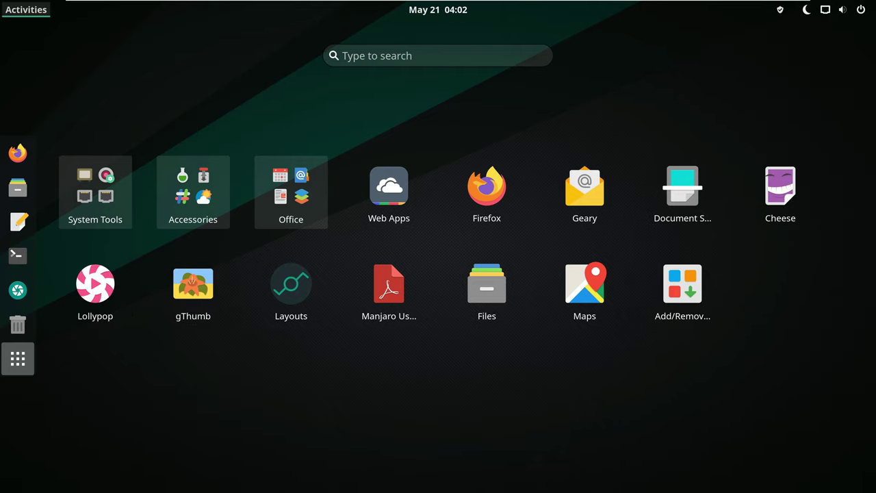
click(95, 192)
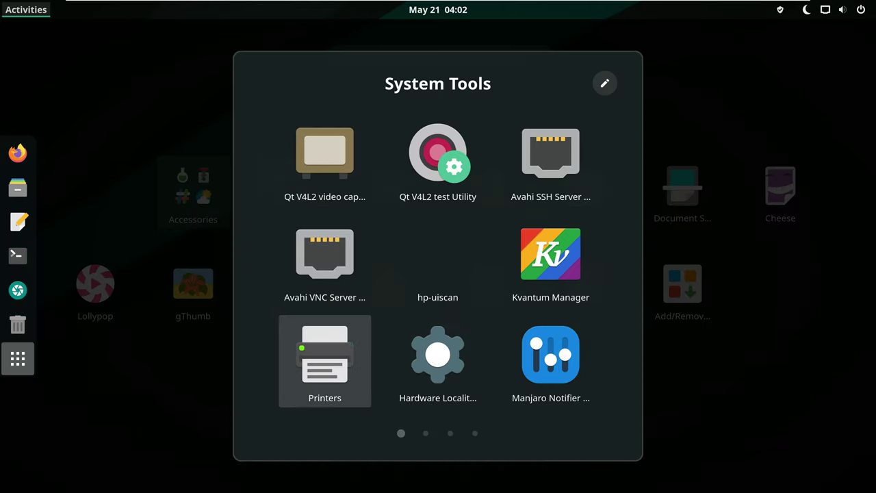
scroll(325, 360, down, 1)
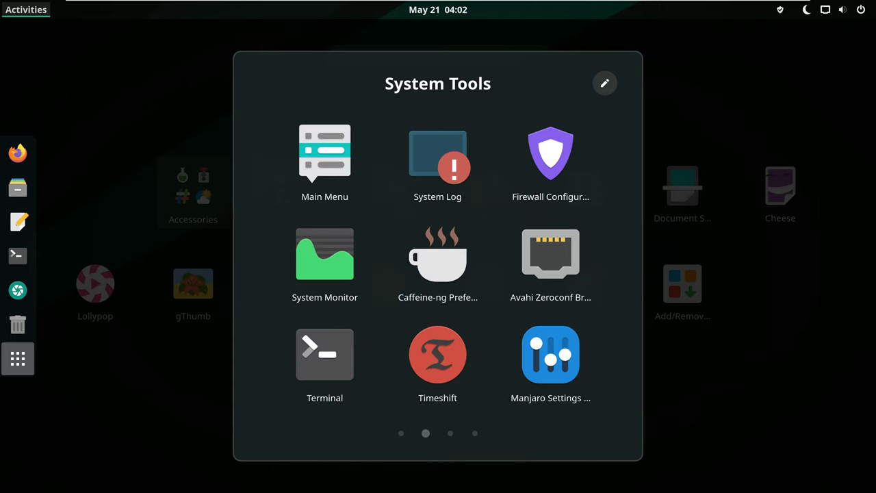
click(324, 257)
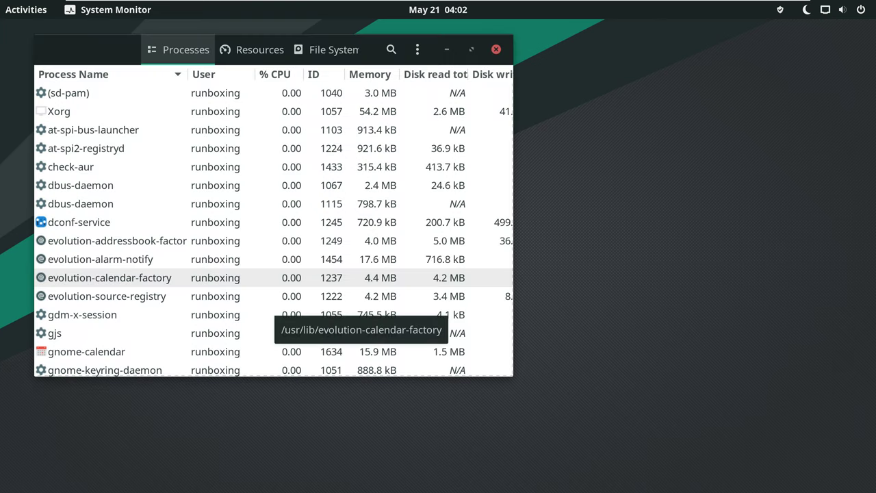
Step: View the Resources graphs and the File Systems page in System Monitor and close the application
drag(89, 50, 199, 80)
click(362, 80)
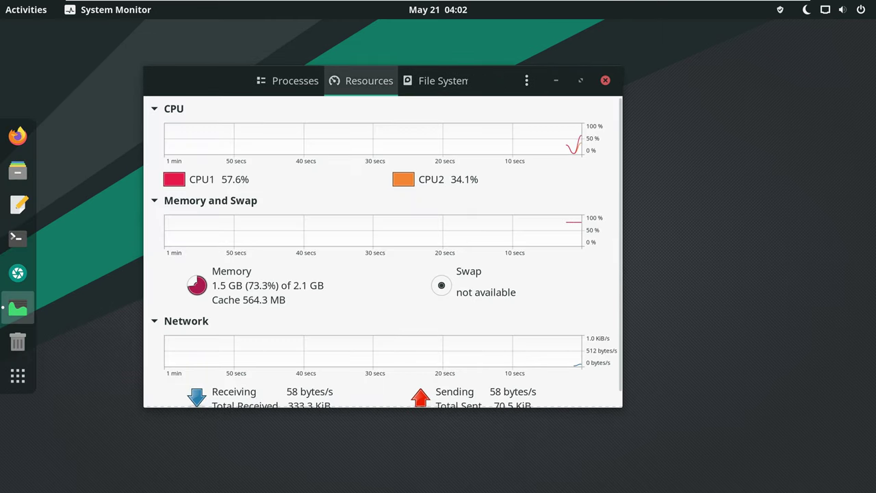
scroll(383, 253, down, 1)
scroll(387, 251, up, 1)
scroll(387, 252, down, 1)
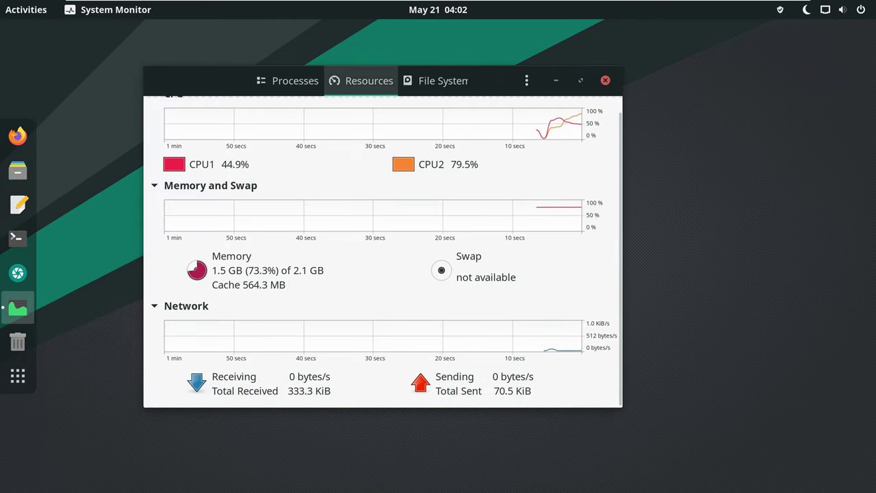
click(436, 80)
click(605, 80)
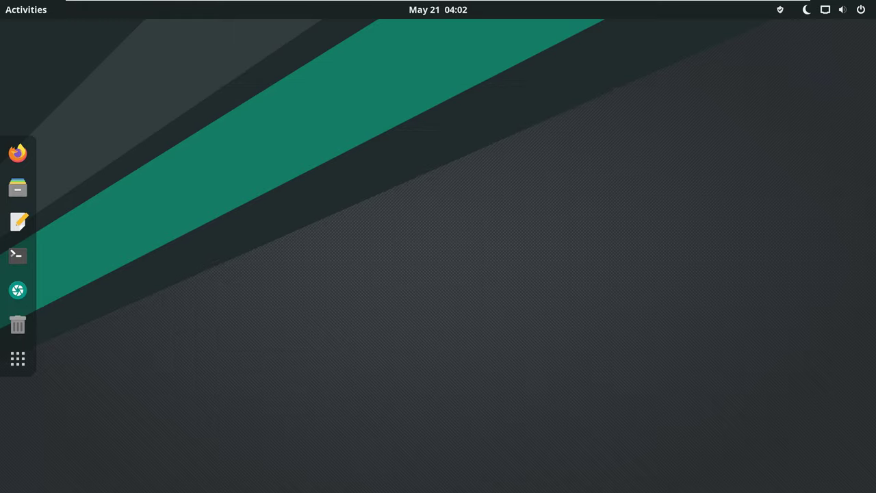
Step: Look through the System Tools application folder again and launch Manjaro Settings Manager from it
click(18, 358)
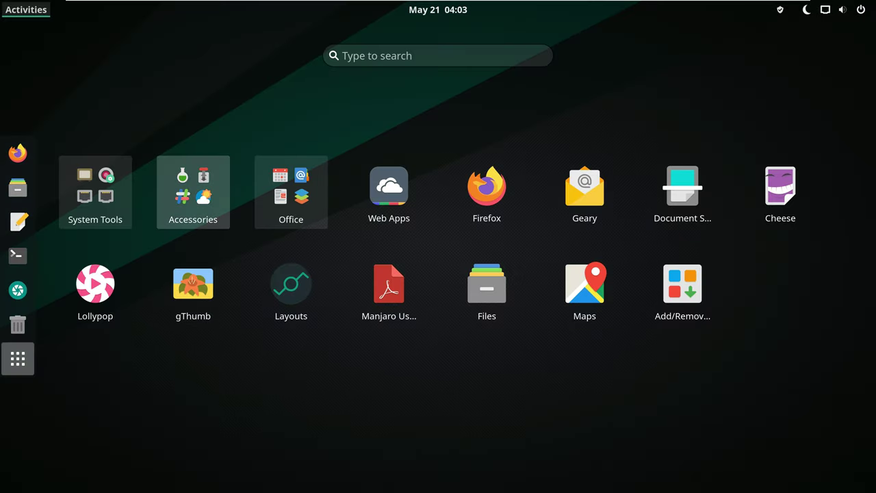
click(95, 191)
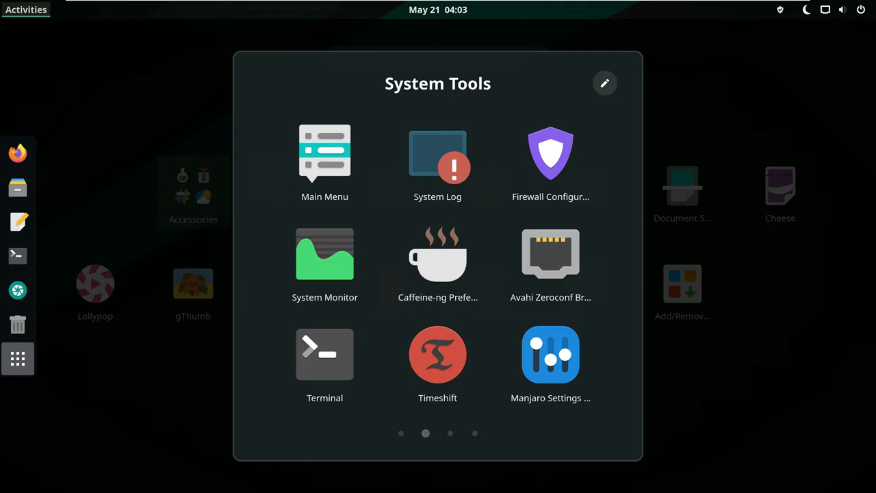
scroll(438, 261, down, 1)
scroll(552, 362, up, 1)
click(551, 362)
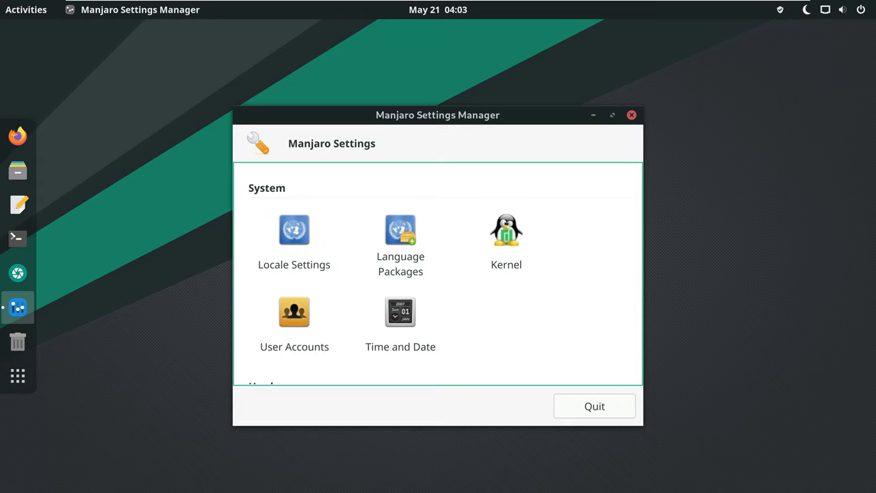
Step: Look over the System and Hardware entries down to Hardware Configuration and close Manjaro Settings Manager
scroll(507, 246, down, 3)
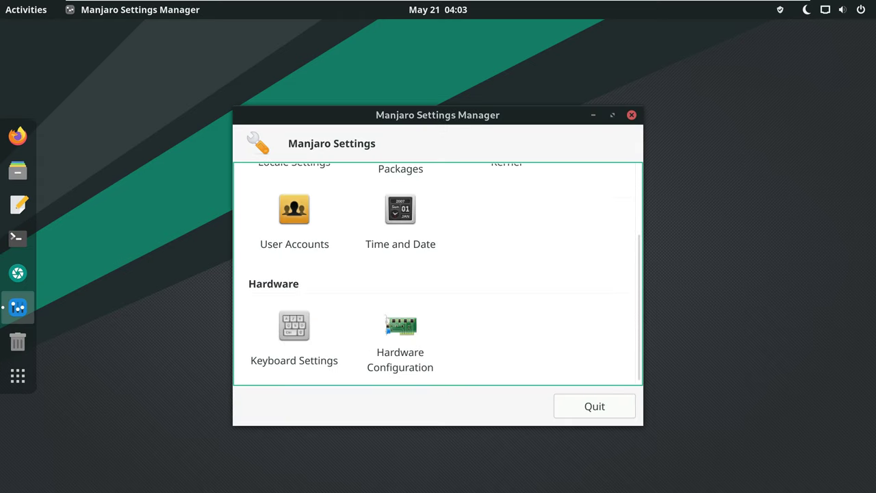
click(400, 335)
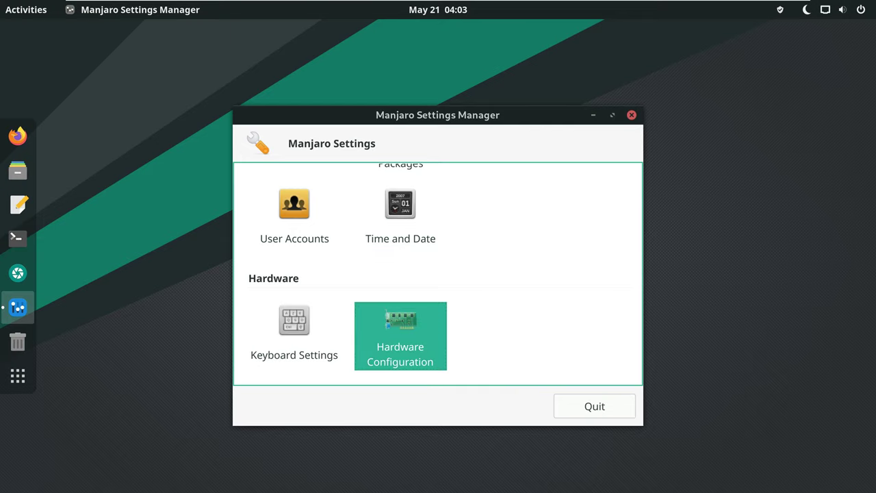
click(631, 114)
Step: Open Add/Remove Software, view the Firefox package details and keep the package list browsed by Categories
click(18, 358)
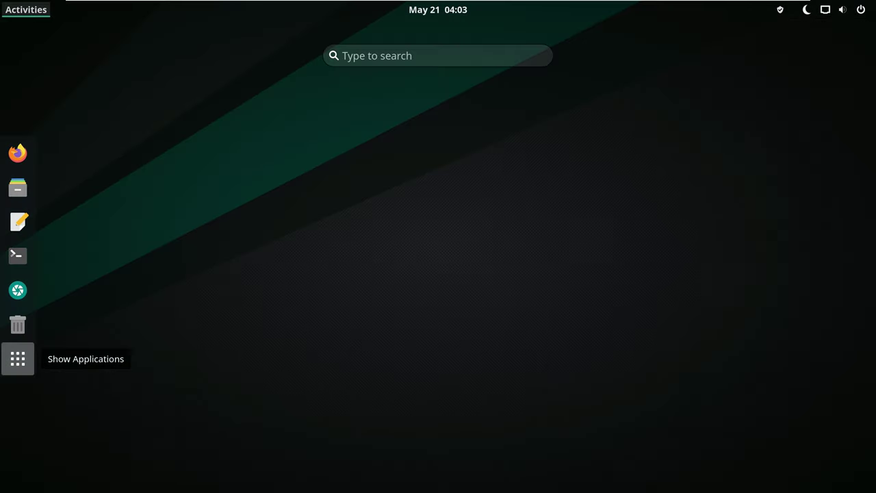
click(683, 287)
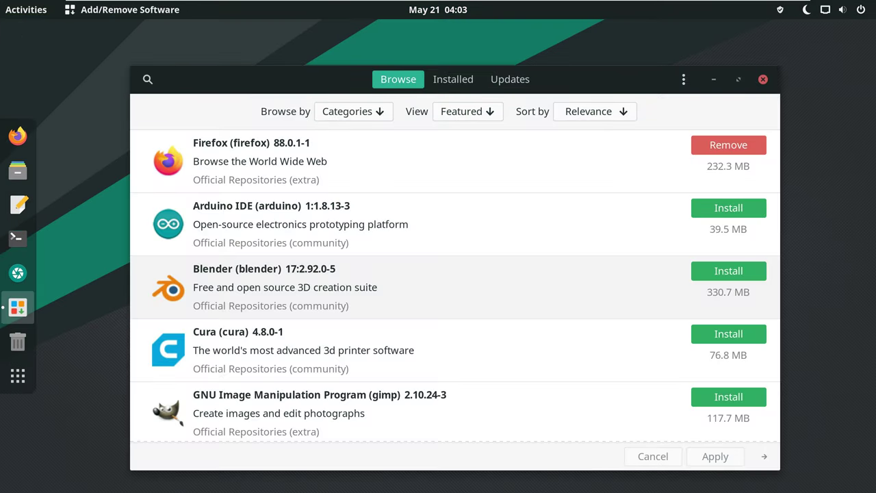
click(411, 161)
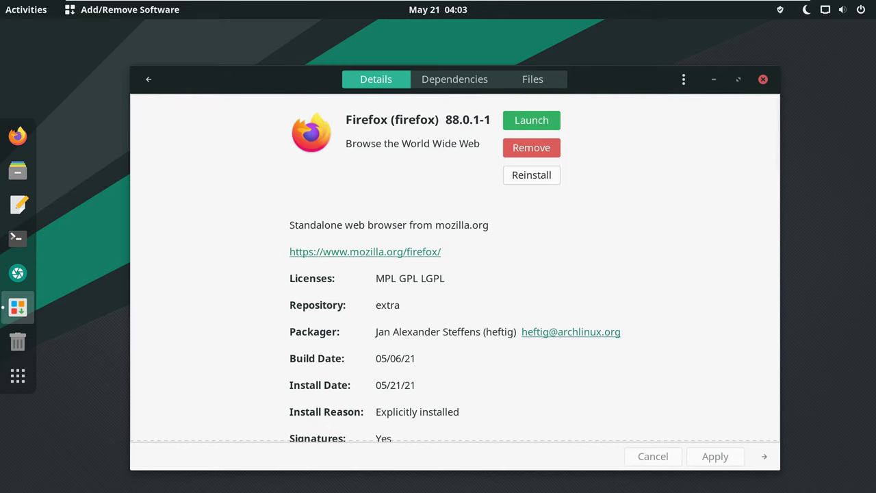
click(148, 78)
click(353, 111)
click(349, 156)
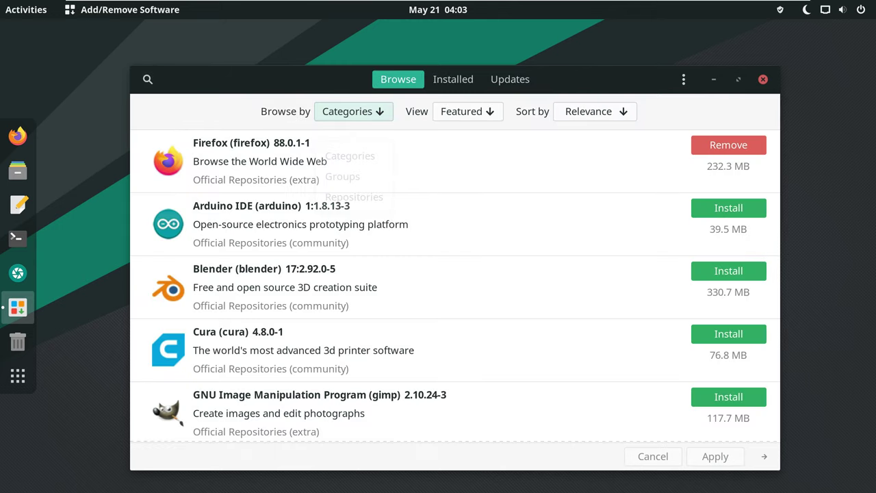
Step: Search the packages for "browser" and look through the results as far as Midori Web Browser
click(147, 79)
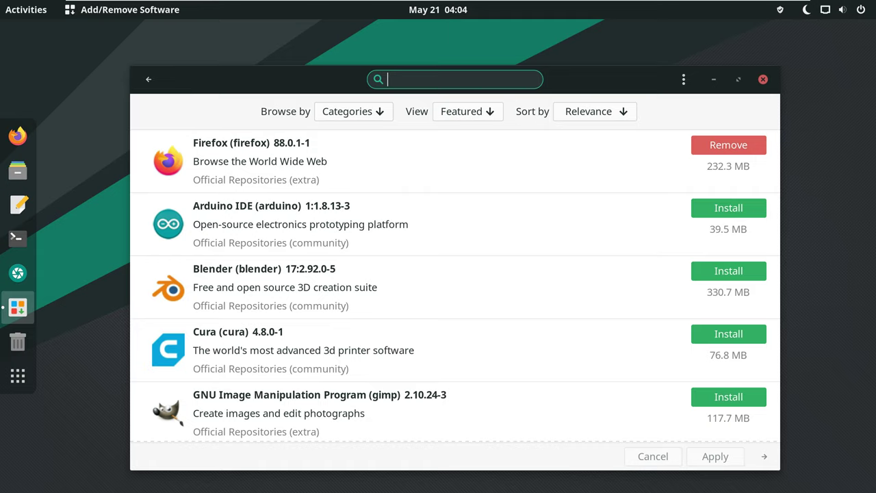
text(browser)
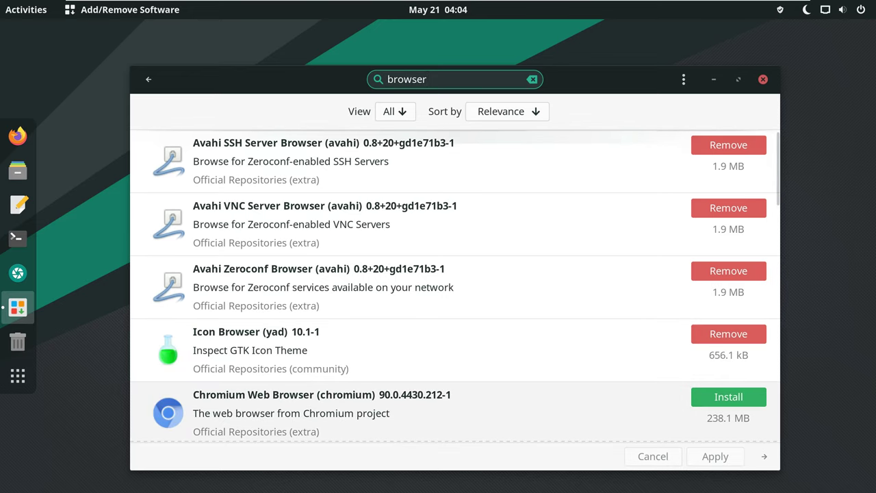
scroll(455, 286, down, 4)
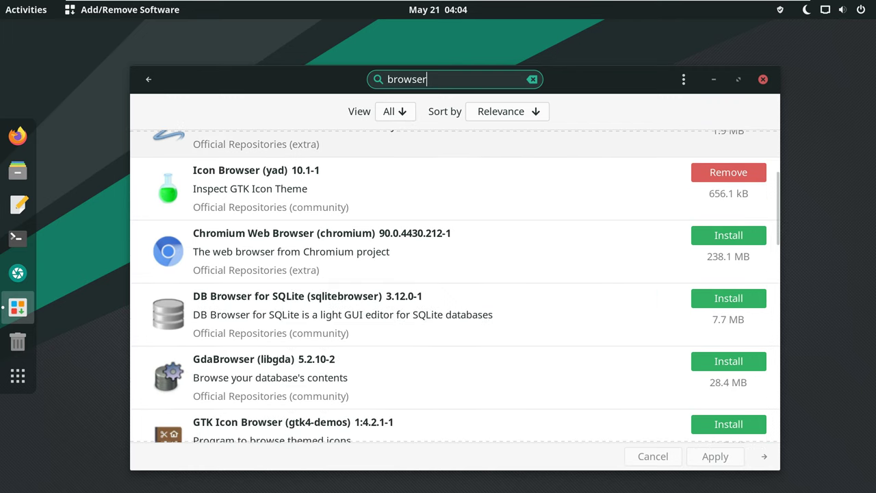
scroll(455, 286, down, 6)
Step: Open the details of the Midori Web Browser package and mark it for installation
click(729, 242)
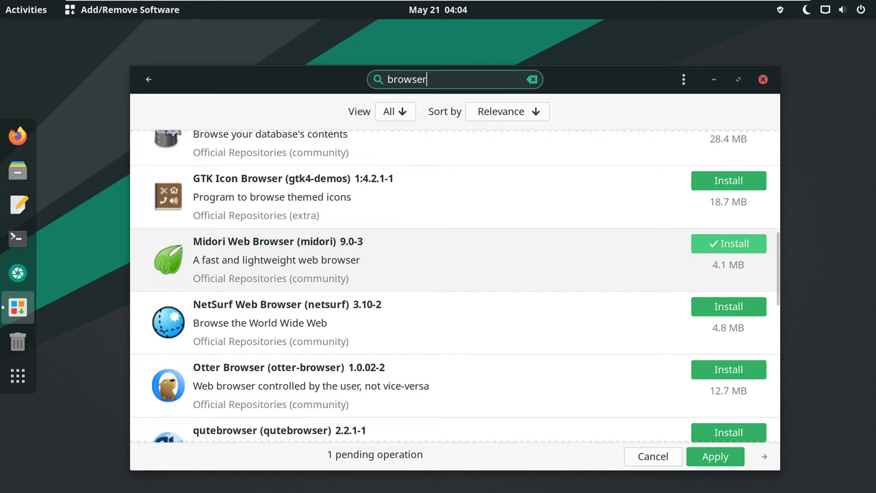
click(728, 243)
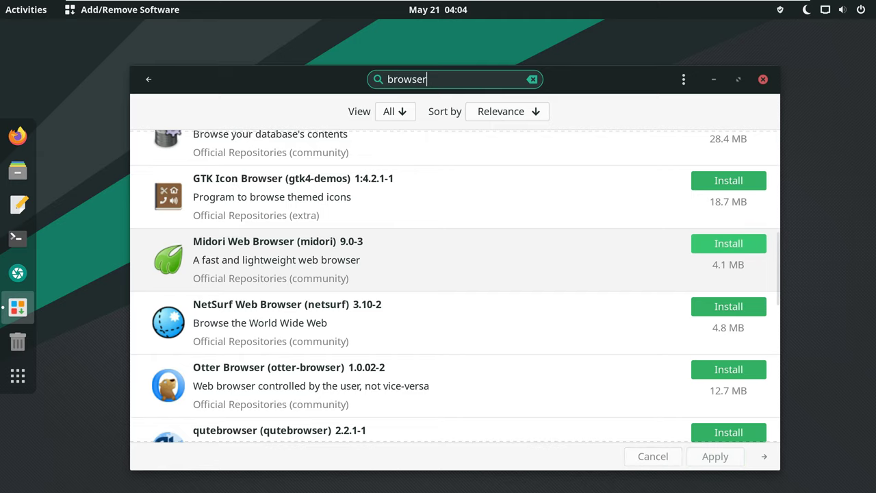
click(479, 260)
click(445, 120)
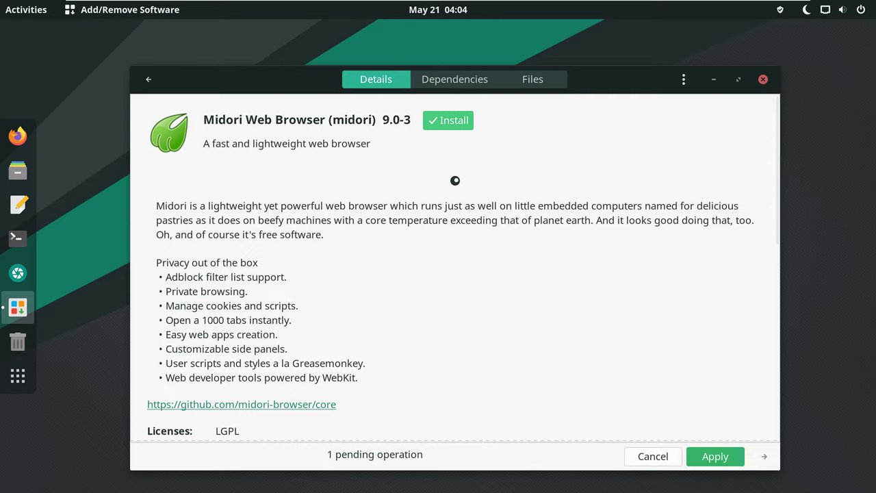
Step: Apply the pending Midori installation with the account password, approve the transaction summary and close Add/Remove Software
click(715, 456)
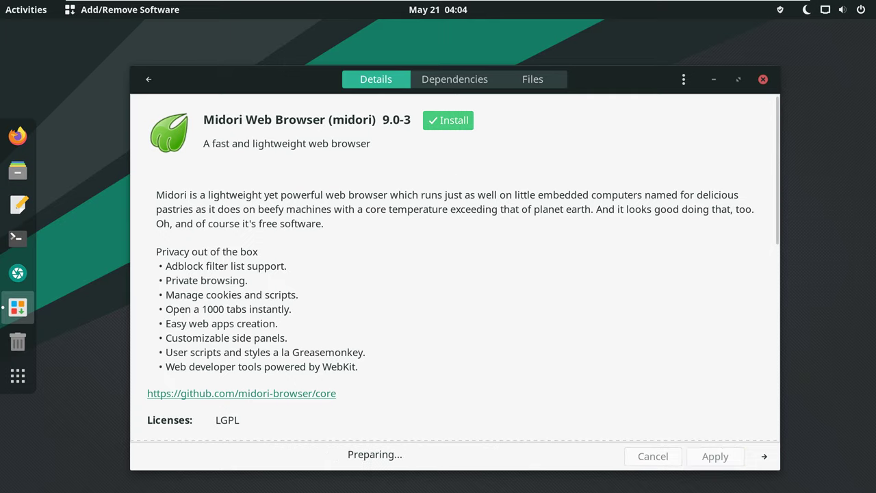
text(******)
key(Return)
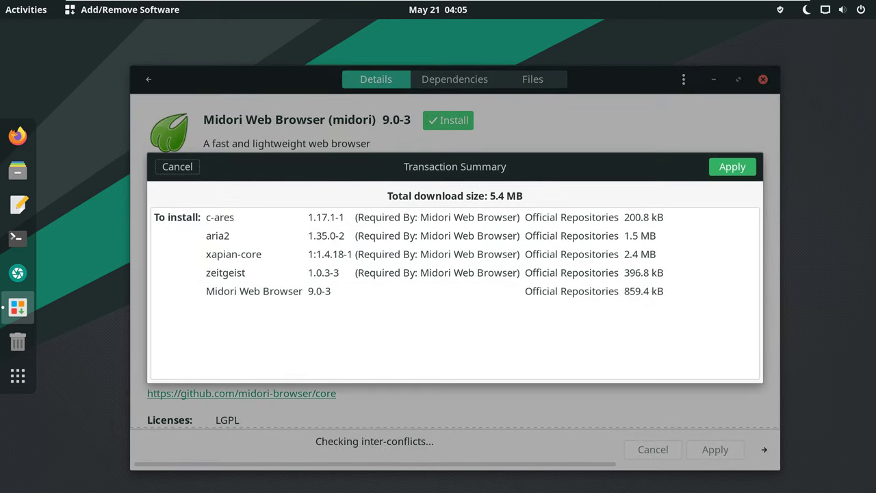
click(731, 166)
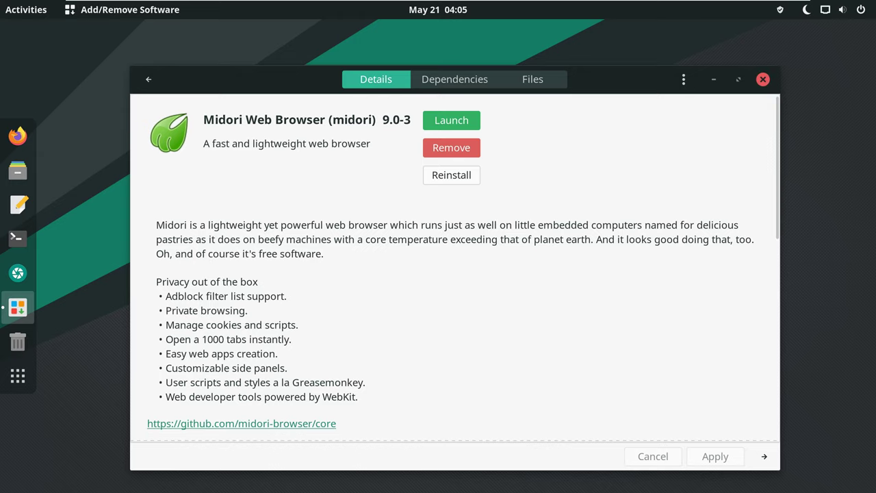
key(ctrl+q)
Step: Launch the Midori browser from the application grid and open google.com, getting past the cookie notice
click(17, 358)
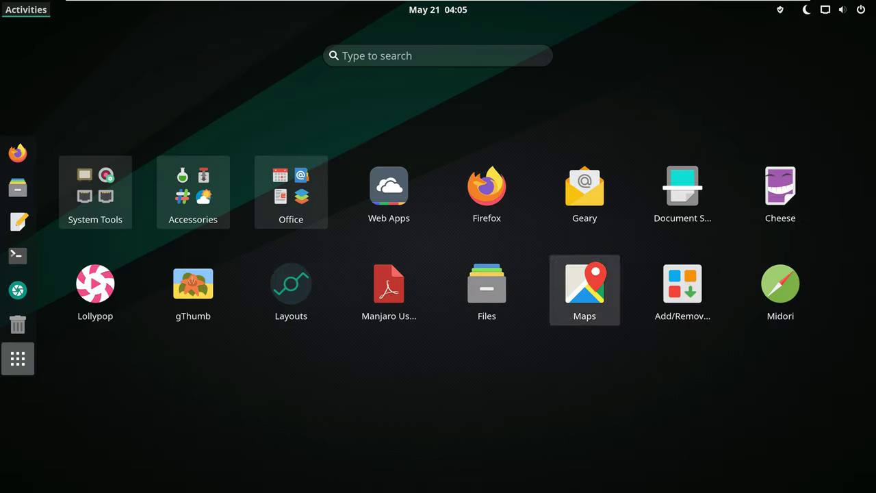
click(780, 288)
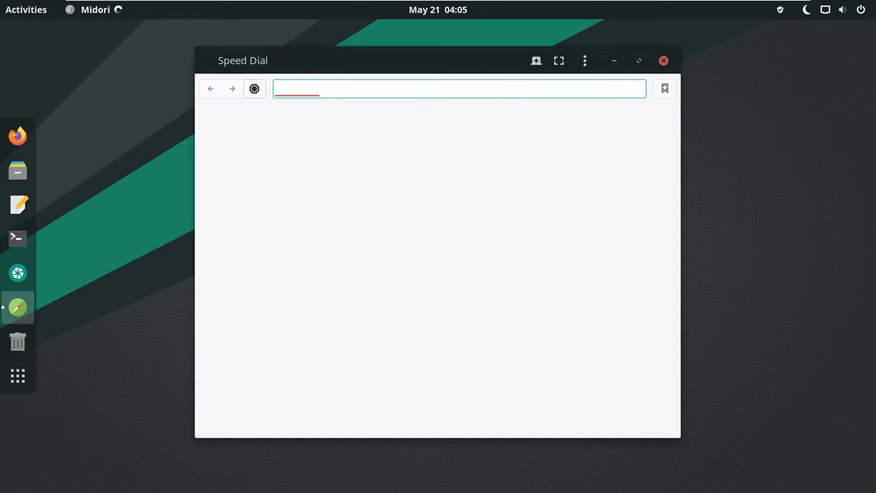
text(ma)
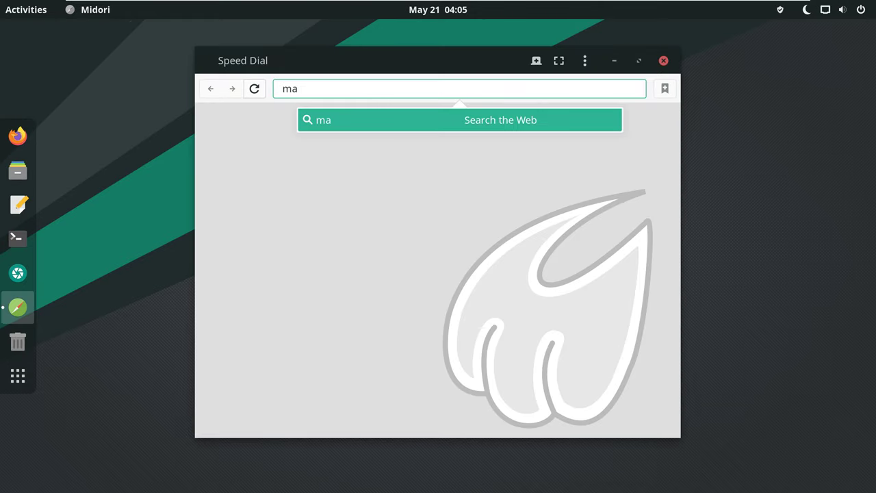
text(google.com)
key(Return)
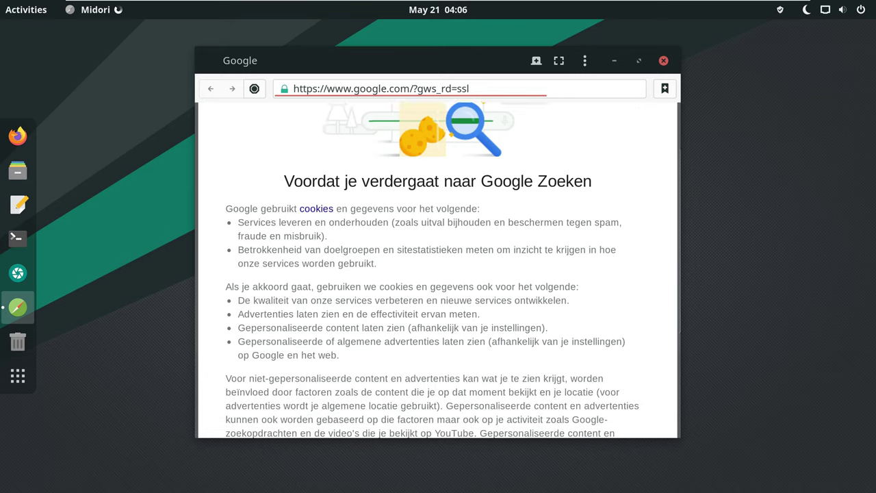
key(Return)
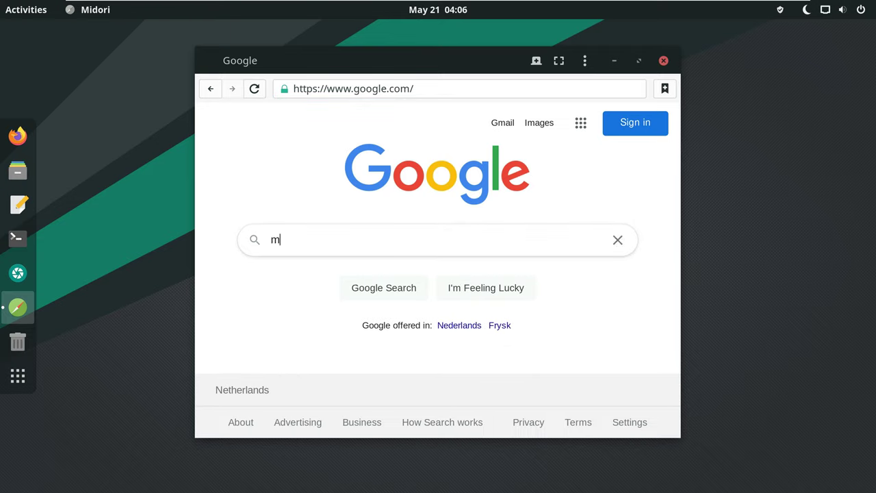
Step: Search Google for "manjaro 21.0.5"
text(anjaro )
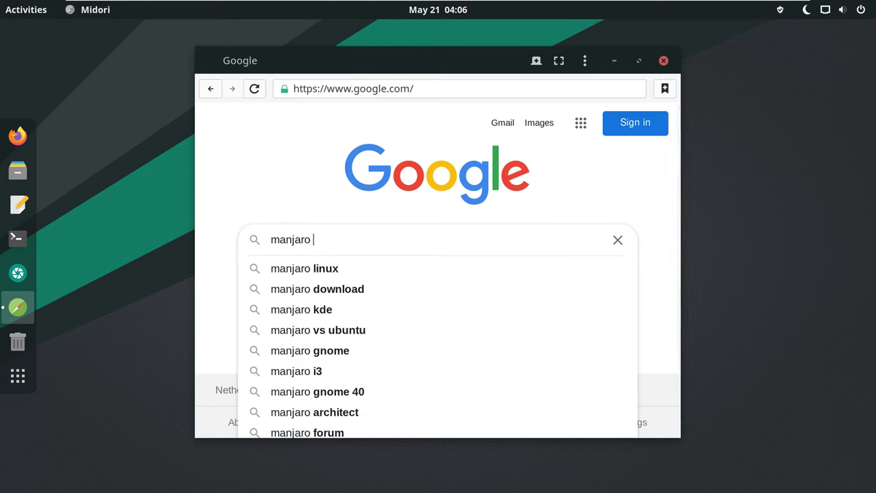
text(21.0)
text(05)
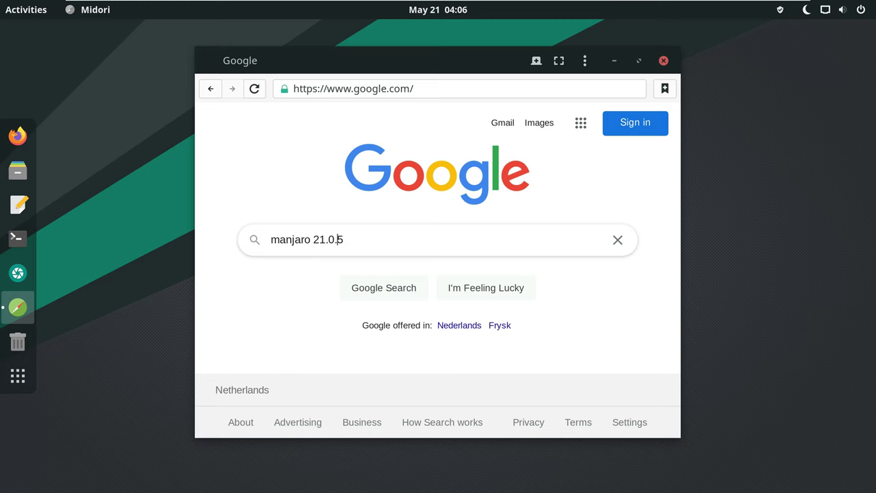
key(Return)
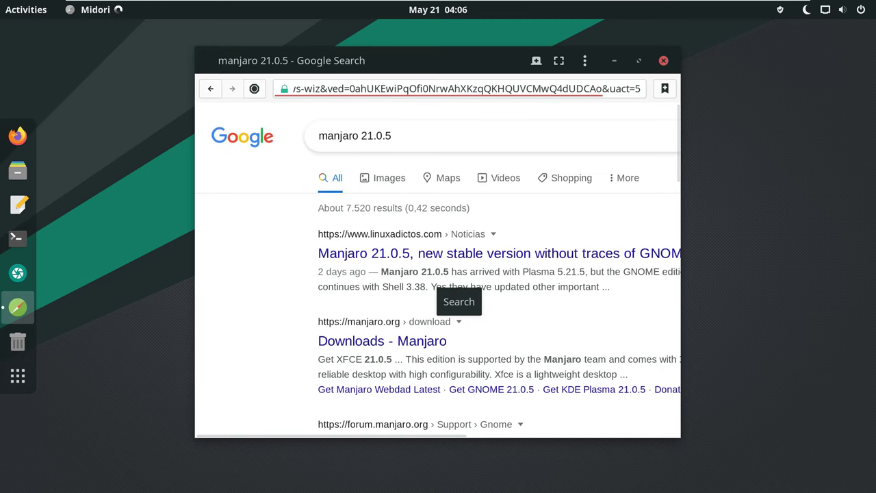
Step: Open the "Downloads - Manjaro" search result and look through the XFCE, KDE Plasma and GNOME editions on the page
click(382, 341)
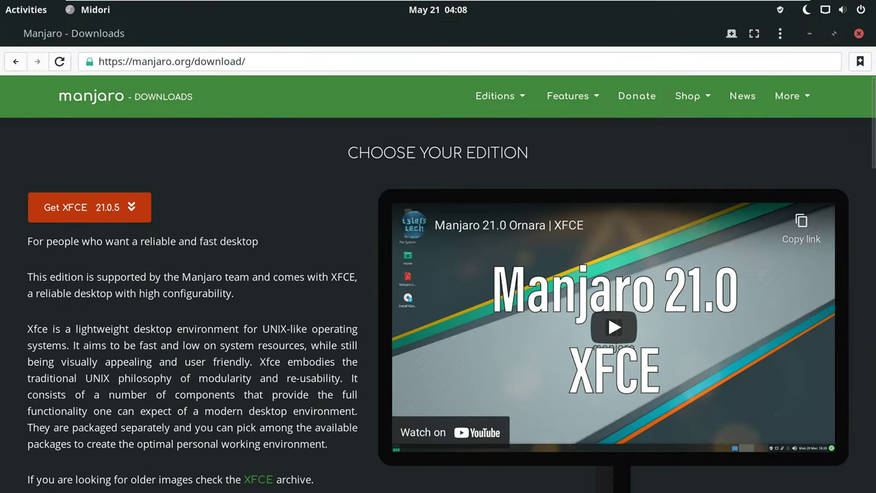
scroll(438, 301, down, 2)
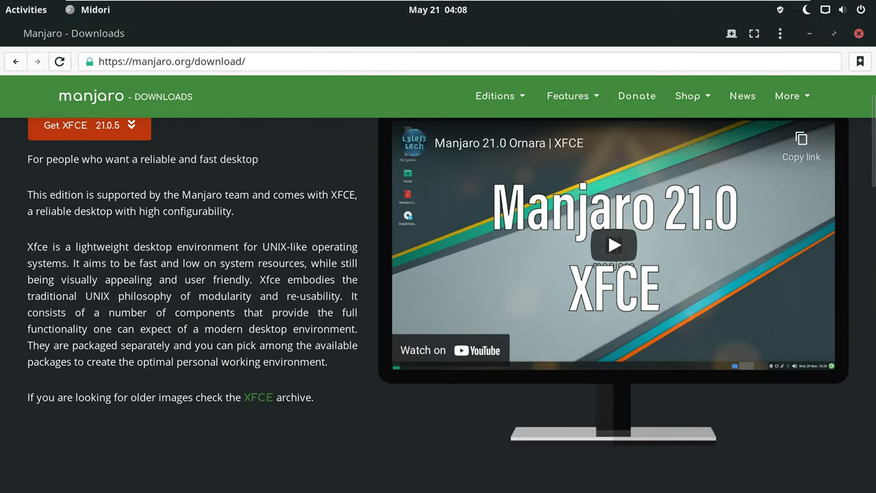
scroll(437, 301, down, 1)
scroll(438, 301, down, 5)
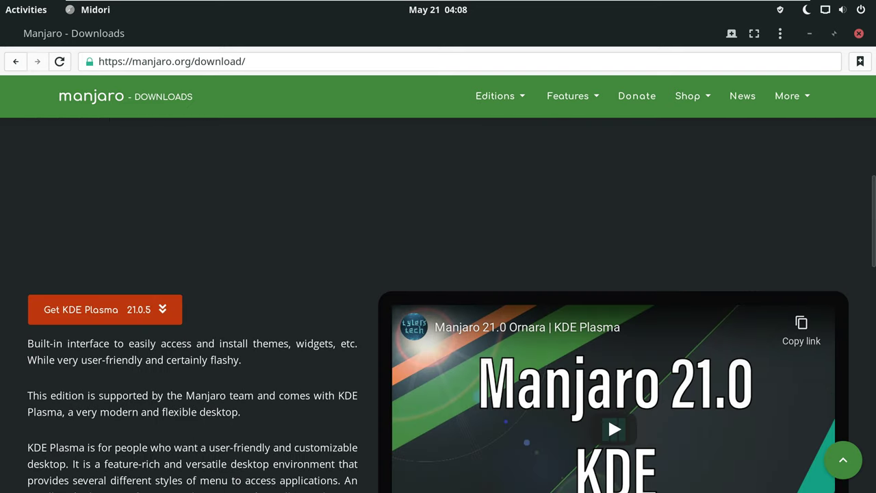
scroll(438, 301, down, 2)
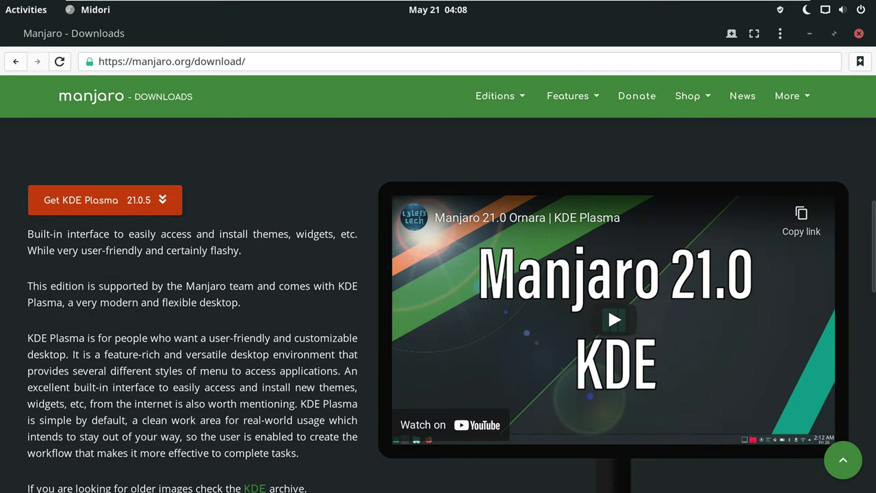
scroll(438, 301, down, 6)
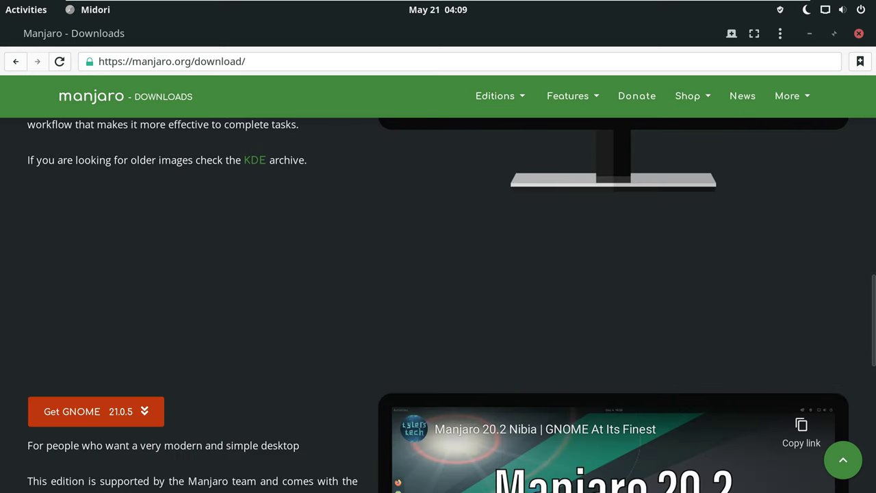
scroll(266, 417, down, 3)
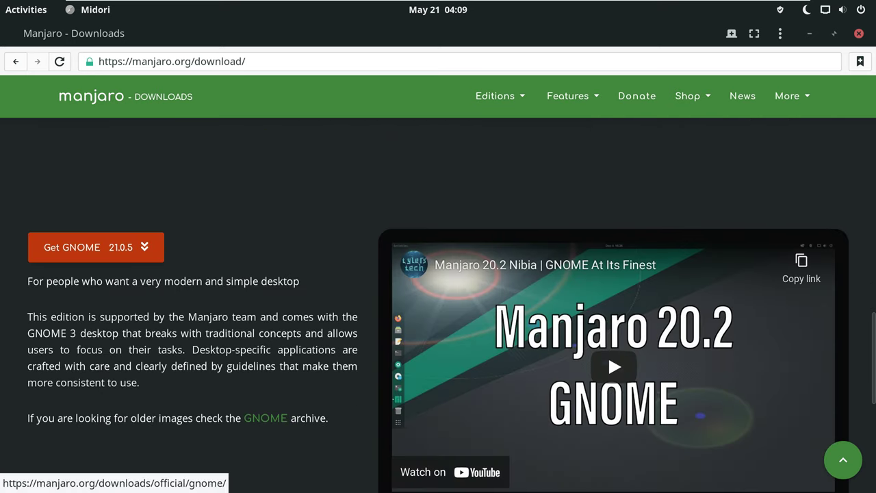
scroll(265, 418, down, 6)
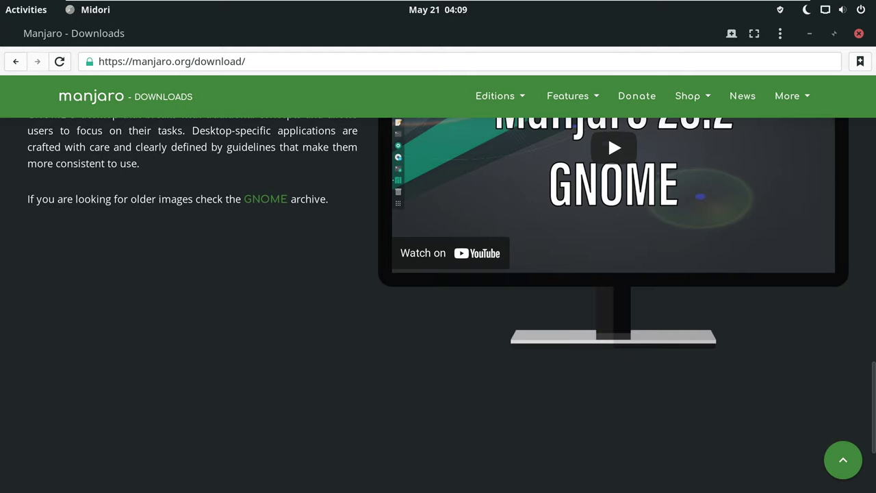
scroll(266, 418, down, 1)
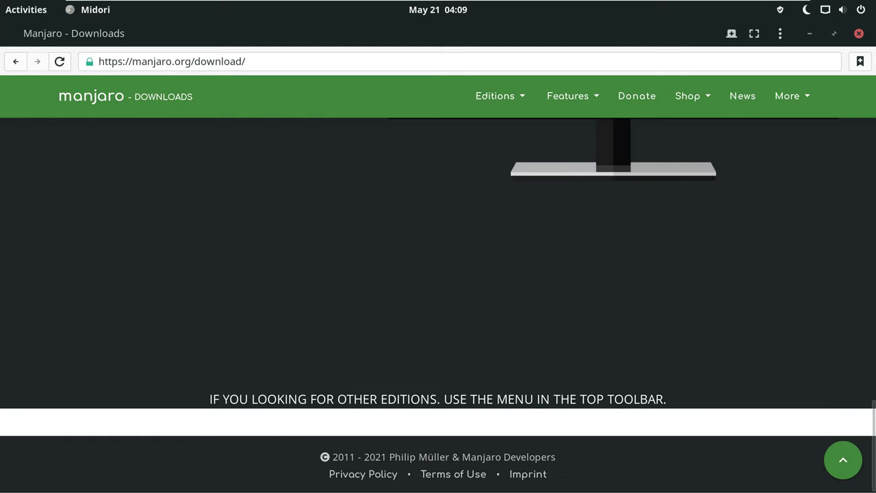
Step: Browse the Manjaro site's navigation entries, checking the Community editions and their versions, the Shop entry and News
click(498, 96)
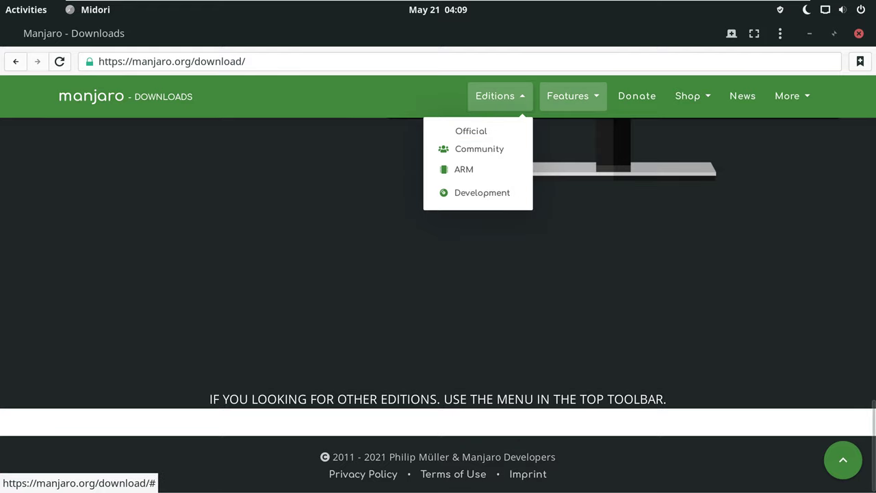
click(571, 96)
click(498, 96)
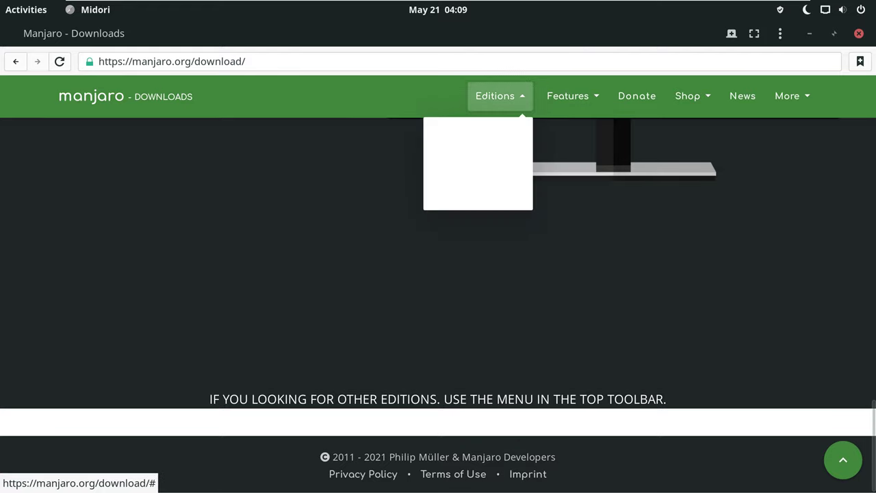
mouse_move(479, 148)
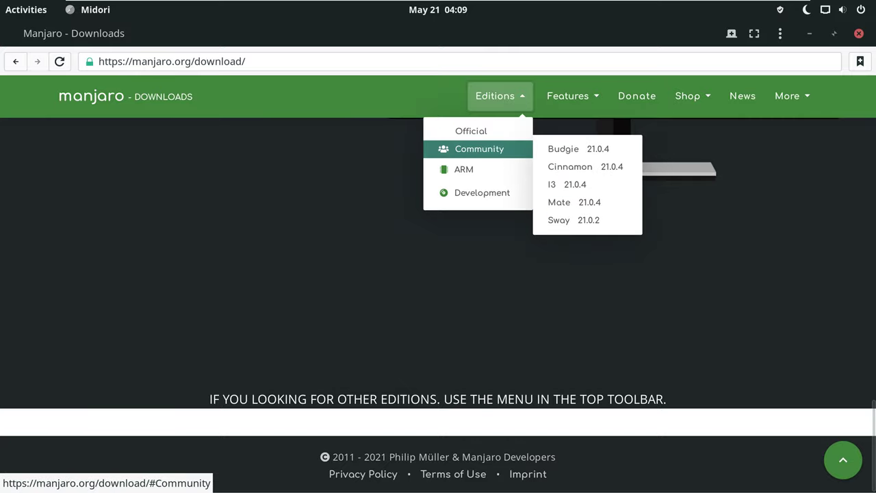
click(691, 96)
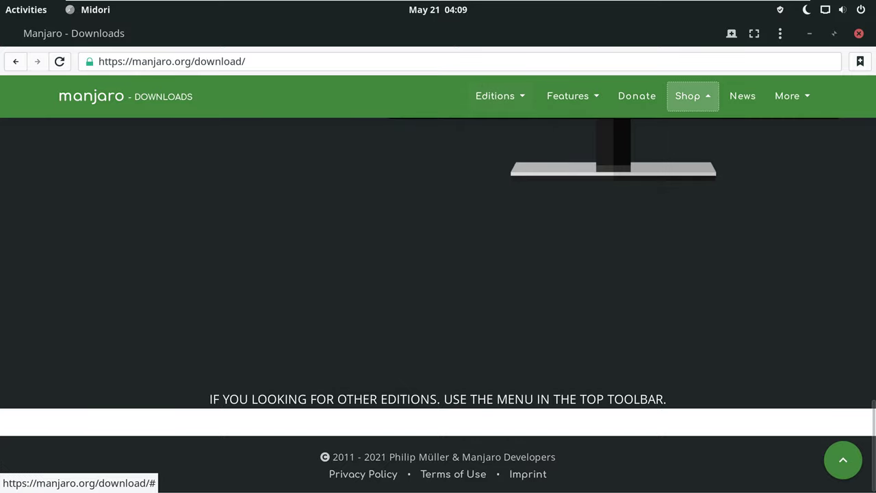
click(743, 96)
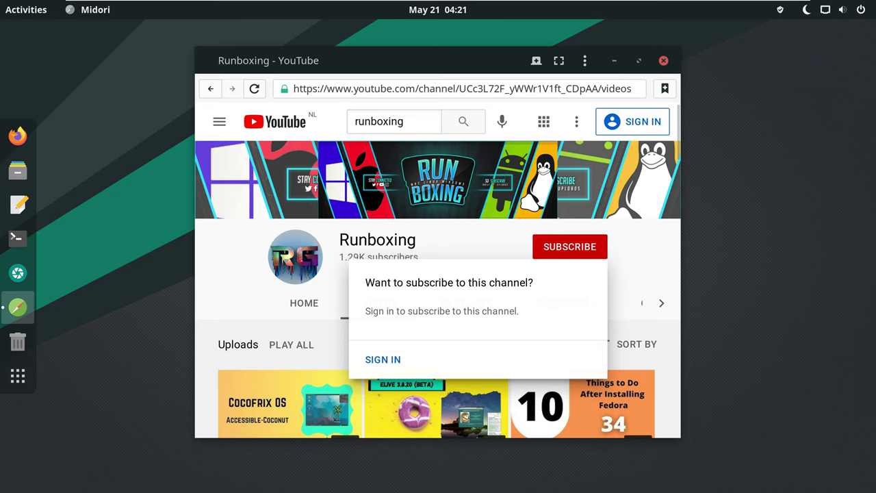
Step: Open the Runboxing channel's About page on YouTube and highlight the description passage about uploading 2 videos daily
click(661, 302)
click(661, 302)
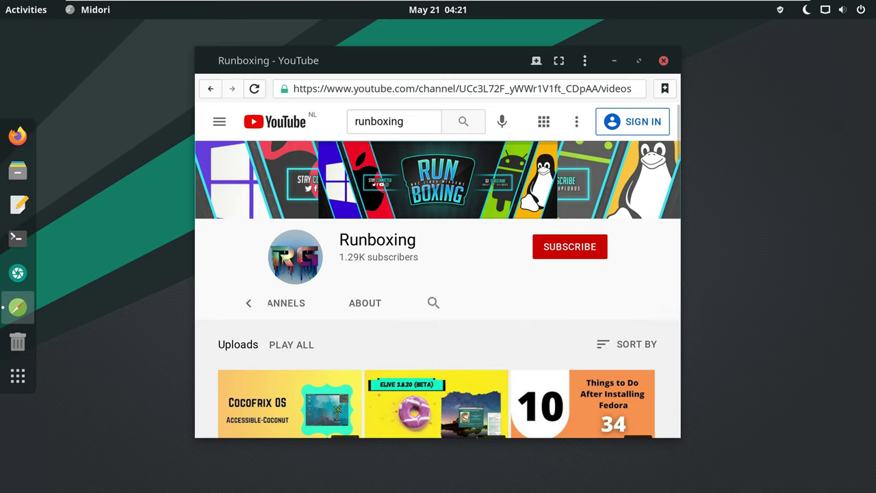
click(365, 303)
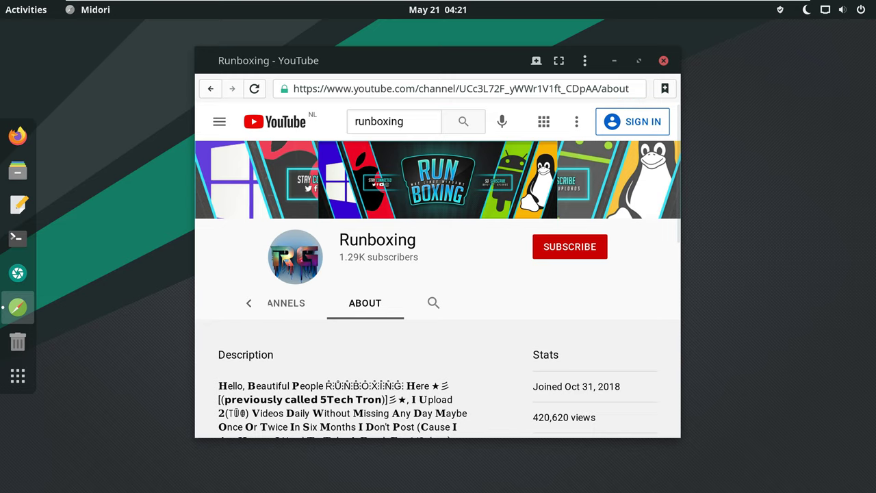
scroll(438, 269, down, 3)
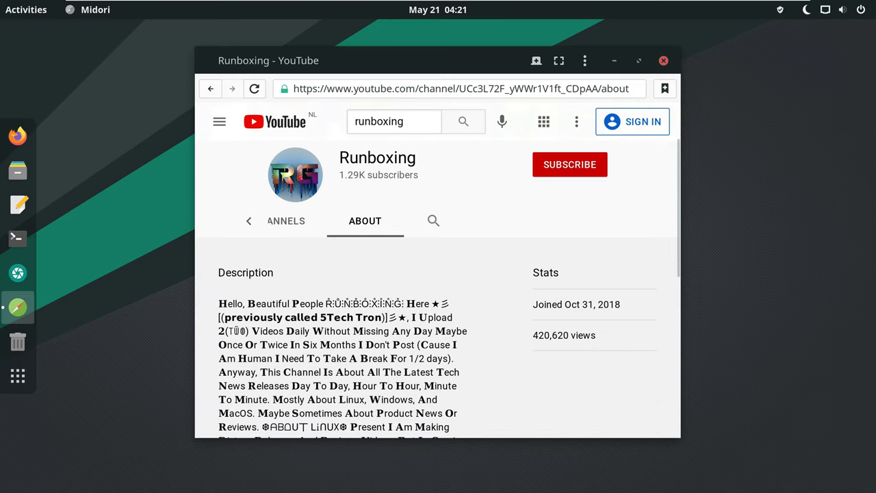
drag(411, 317, 433, 330)
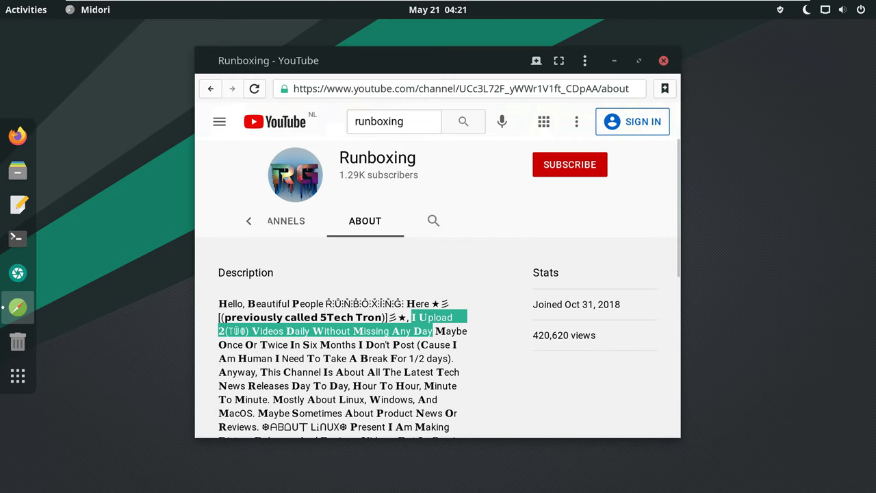
Step: Highlight the Monday-to-Sunday schedule at the end of the channel description and return to the earlier channel sections
scroll(438, 288, down, 2)
scroll(438, 301, down, 7)
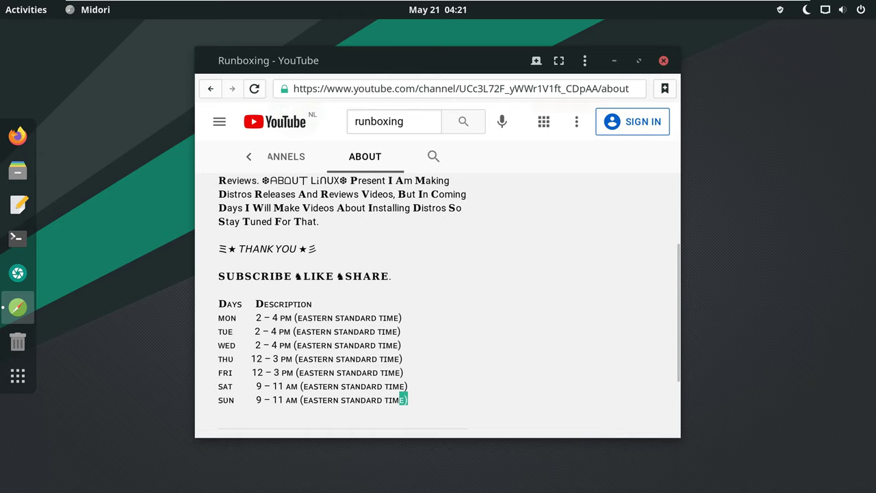
drag(399, 400, 219, 301)
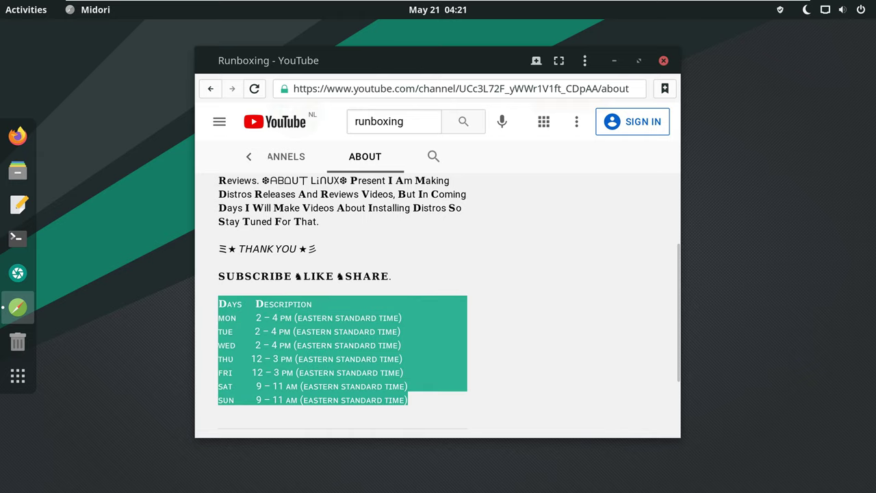
click(249, 156)
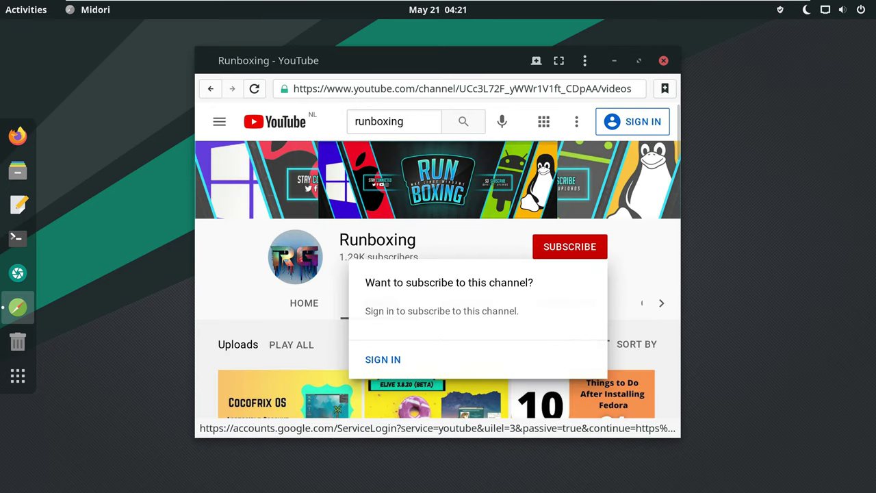
Step: Close the Midori browser and launch a new Terminal window from the dock
click(663, 61)
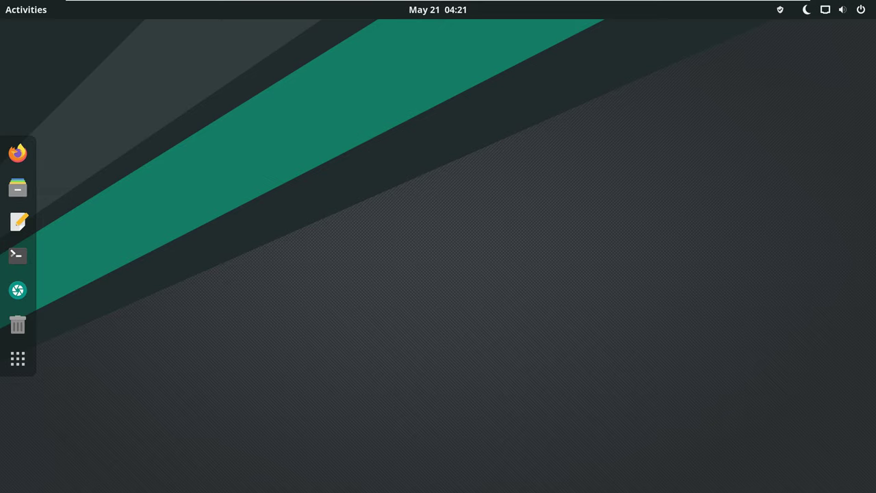
right_click(18, 255)
click(82, 205)
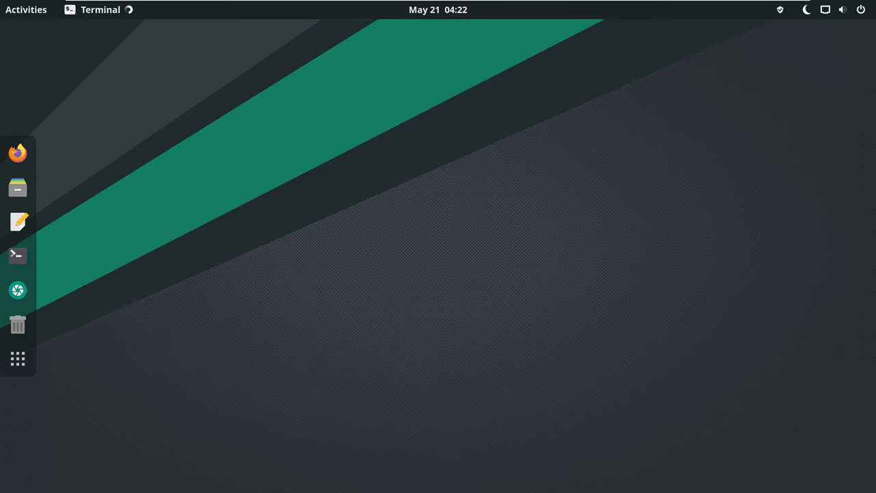